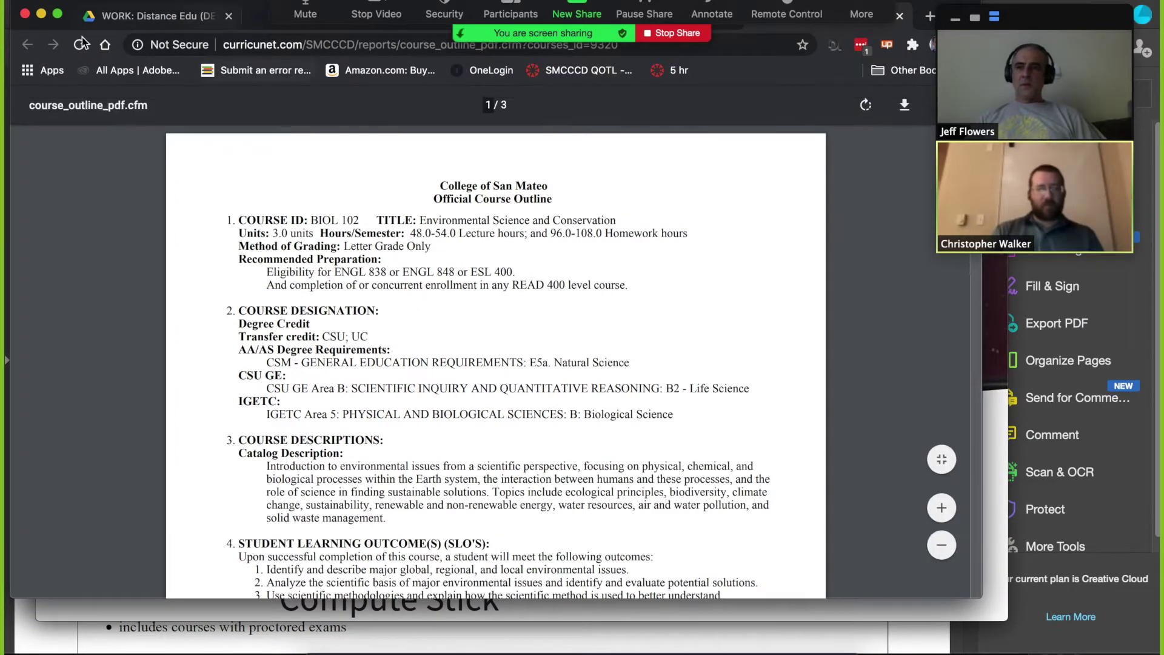
Step: Leave the BIOL 102 outline PDF for the CurricUNET - SMCCCD Course Search Results tab
left_click_drag(206, 2, 211, 67)
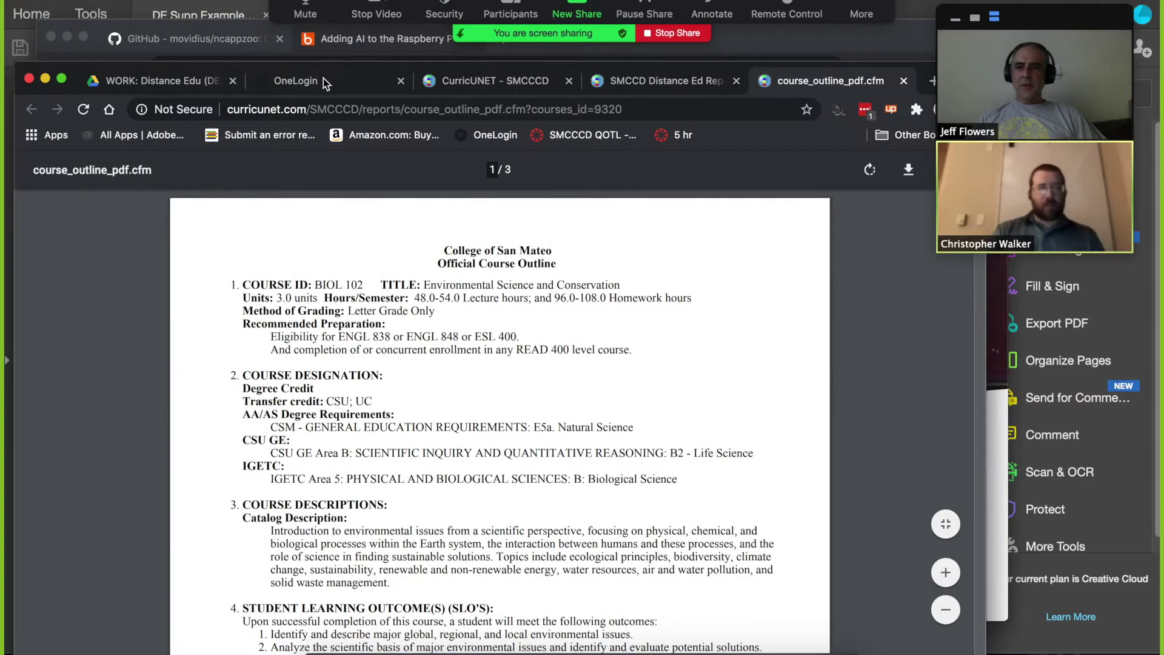
left_click(452, 83)
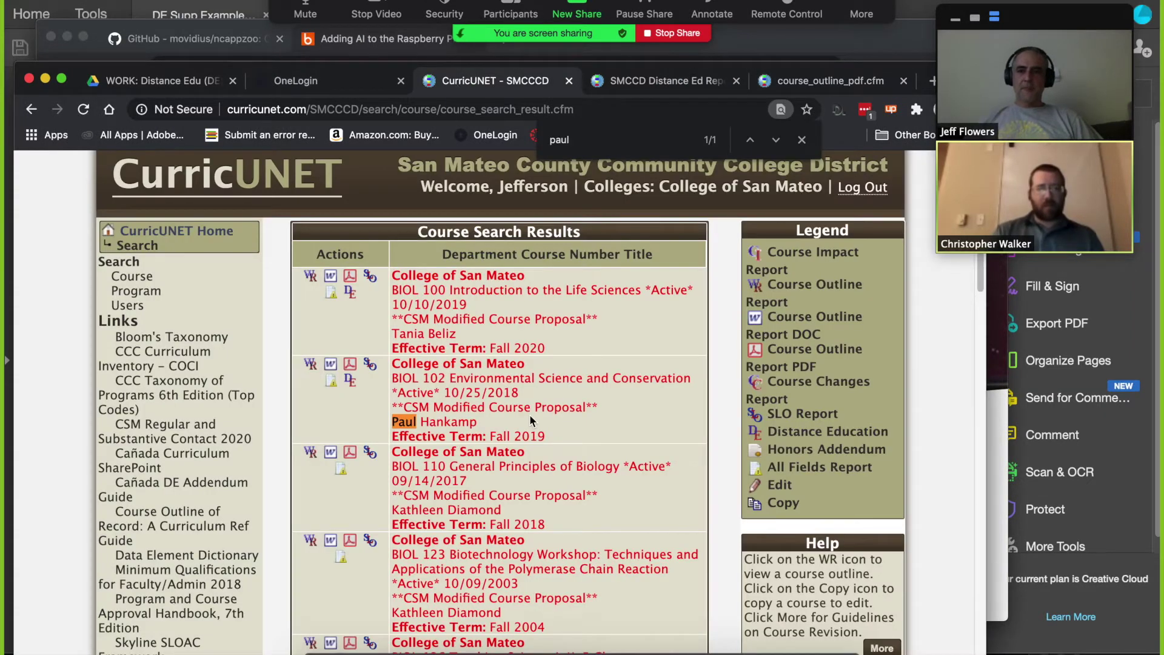
Step: Open the search-by-course page and choose CHEM as the discipline
left_click(130, 280)
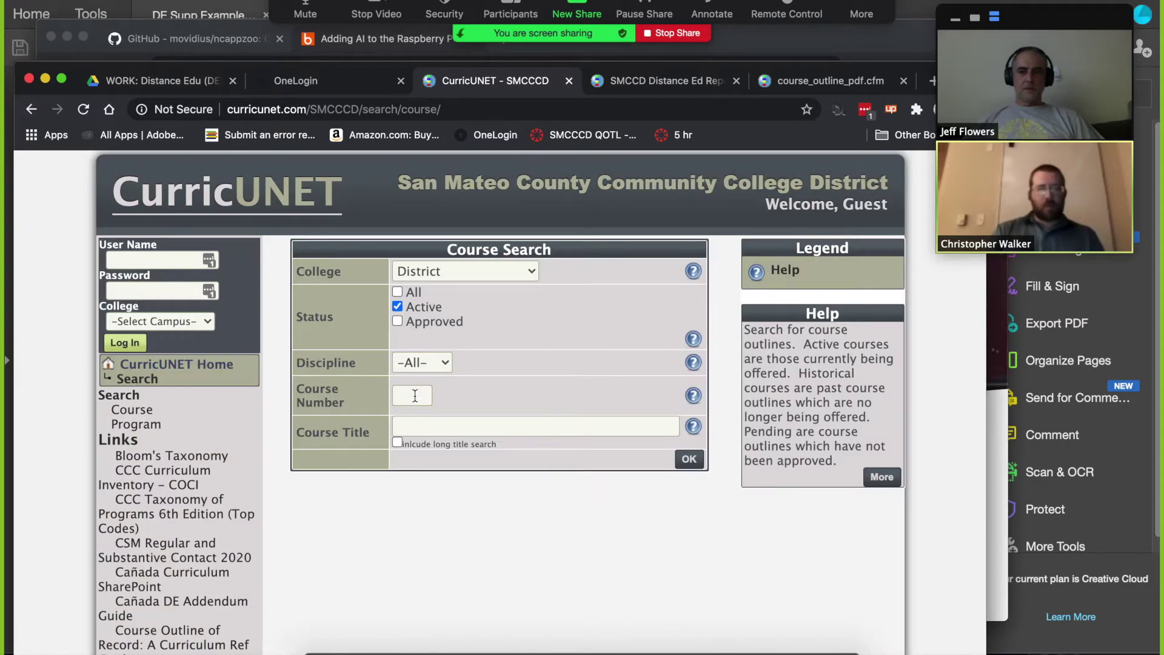
left_click(414, 395)
type("CHEM")
key("BackSpace")
key("BackSpace")
key("BackSpace")
key("BackSpace")
left_click(423, 364)
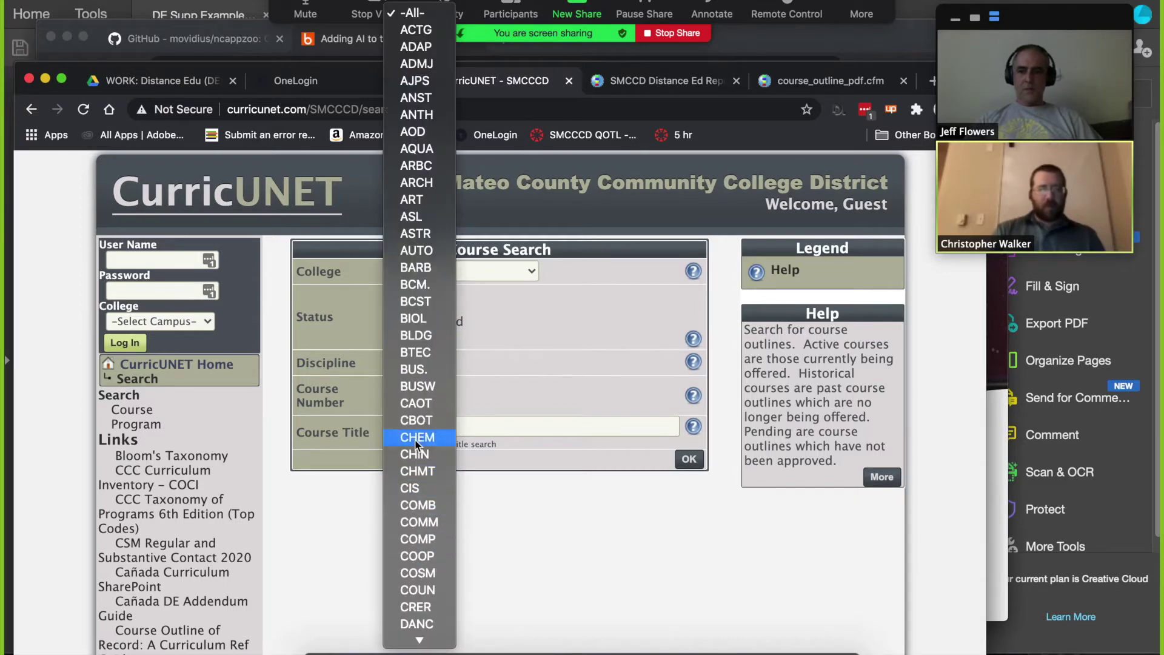
left_click(417, 437)
Step: Search for course number 192 to list CHEM 192 outlines from all three colleges
left_click(411, 394)
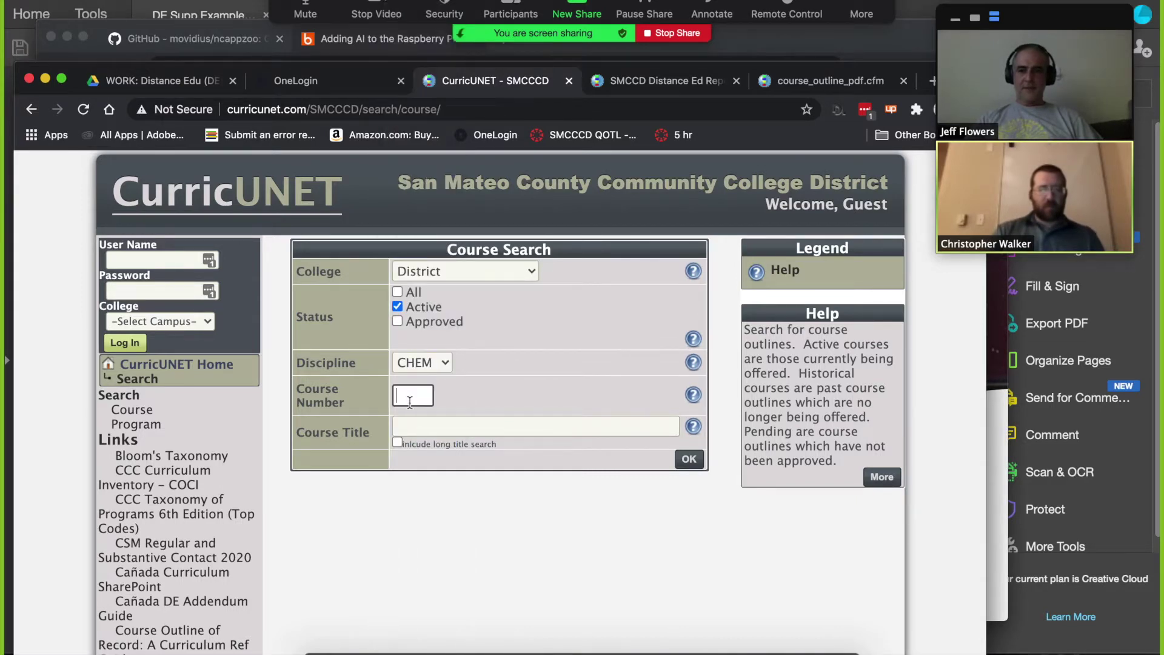
type("192")
key("Return")
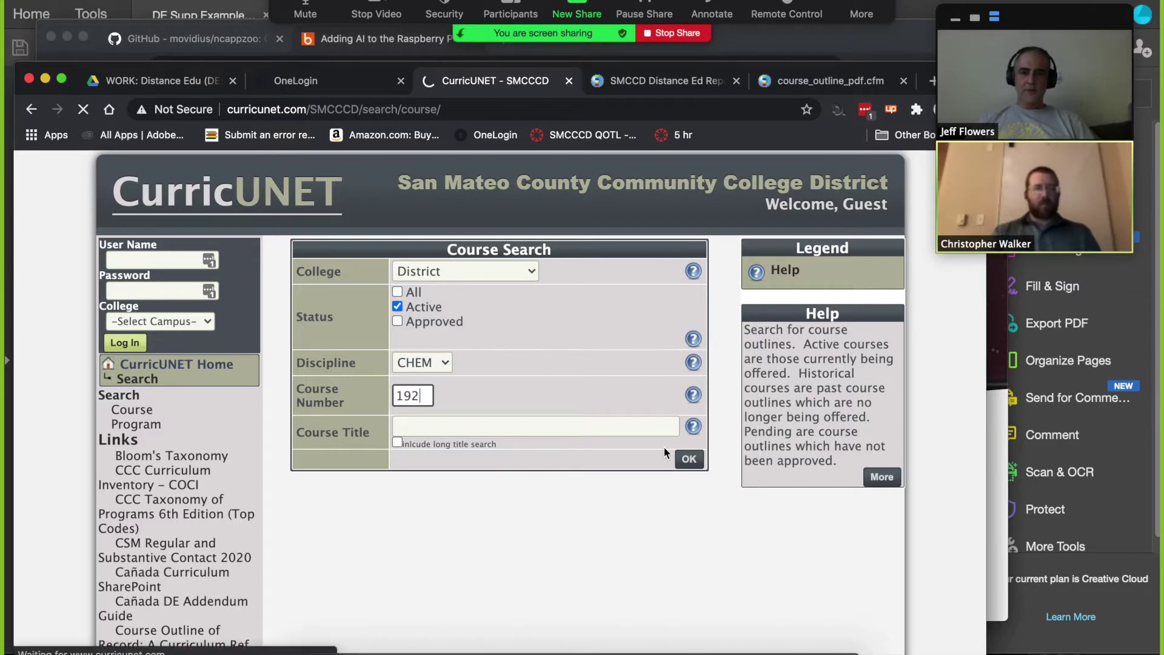
left_click(686, 463)
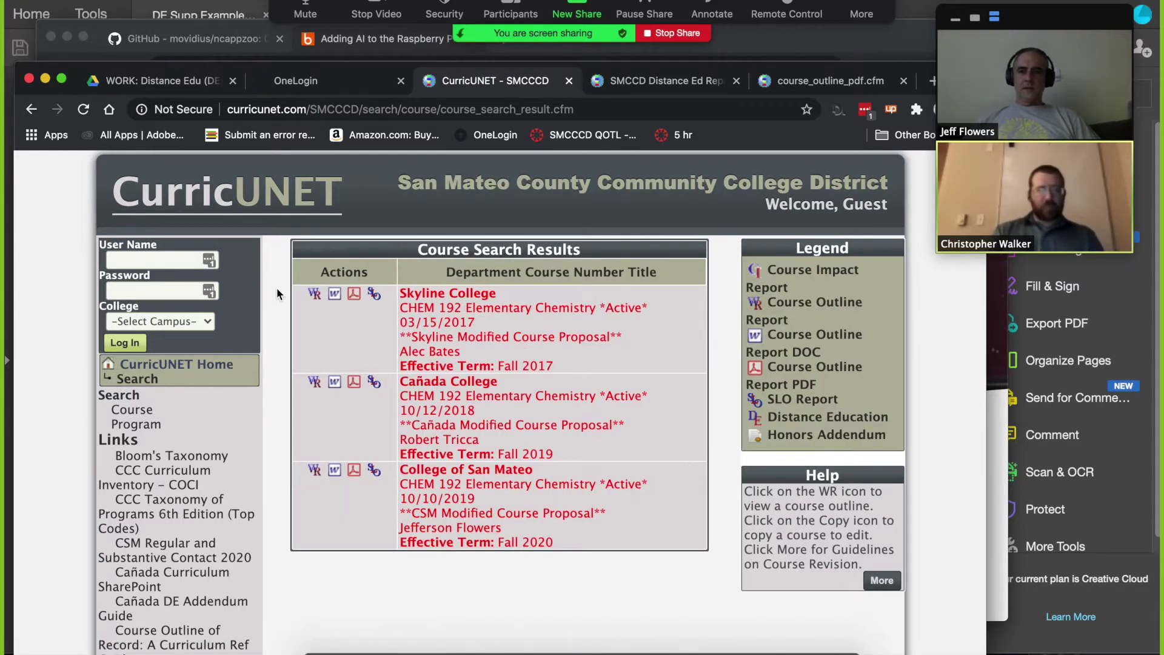
left_click(209, 260)
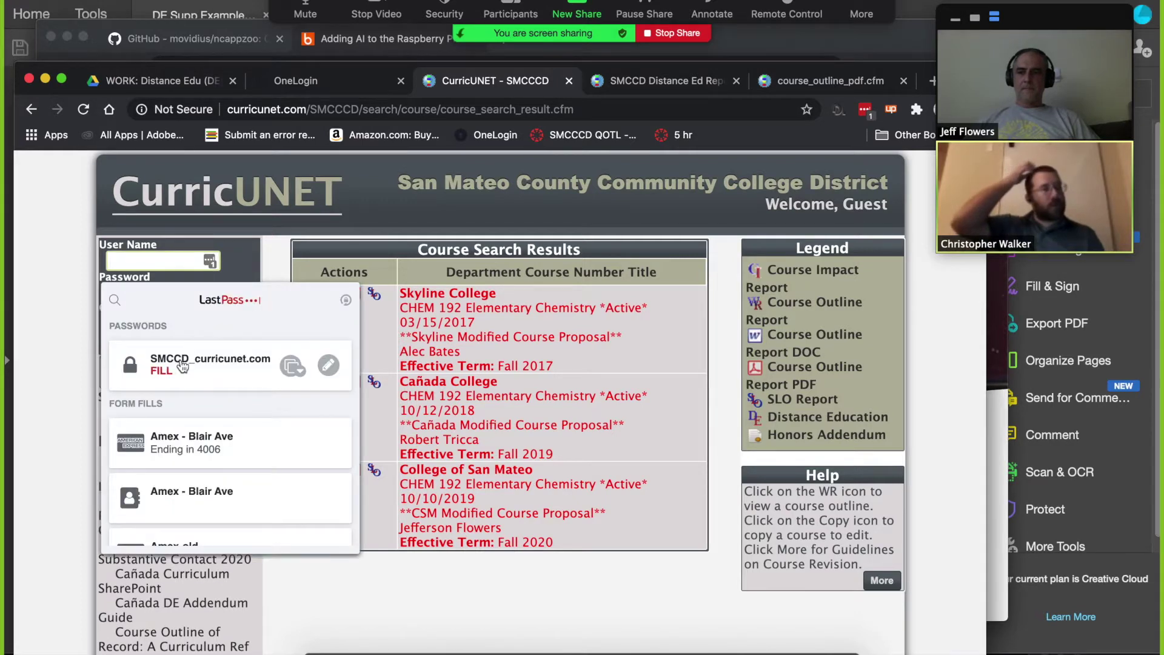
Step: Log in with the saved credentials, then go to Build > Courses > Revise Course
left_click(181, 367)
left_click(136, 341)
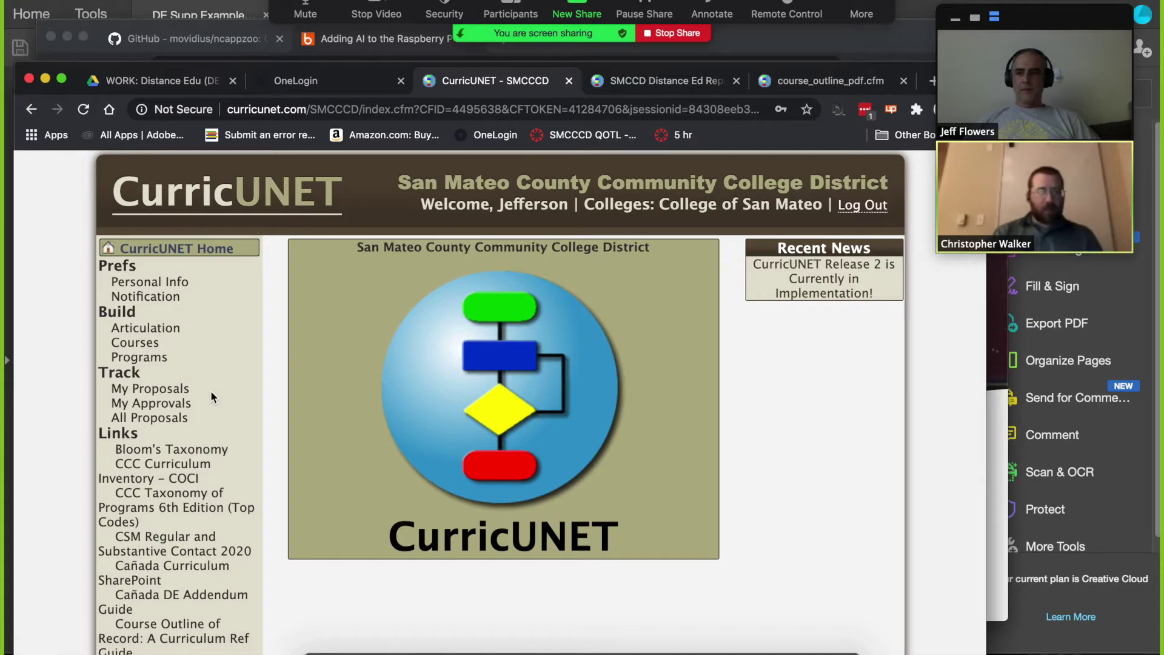
left_click(148, 350)
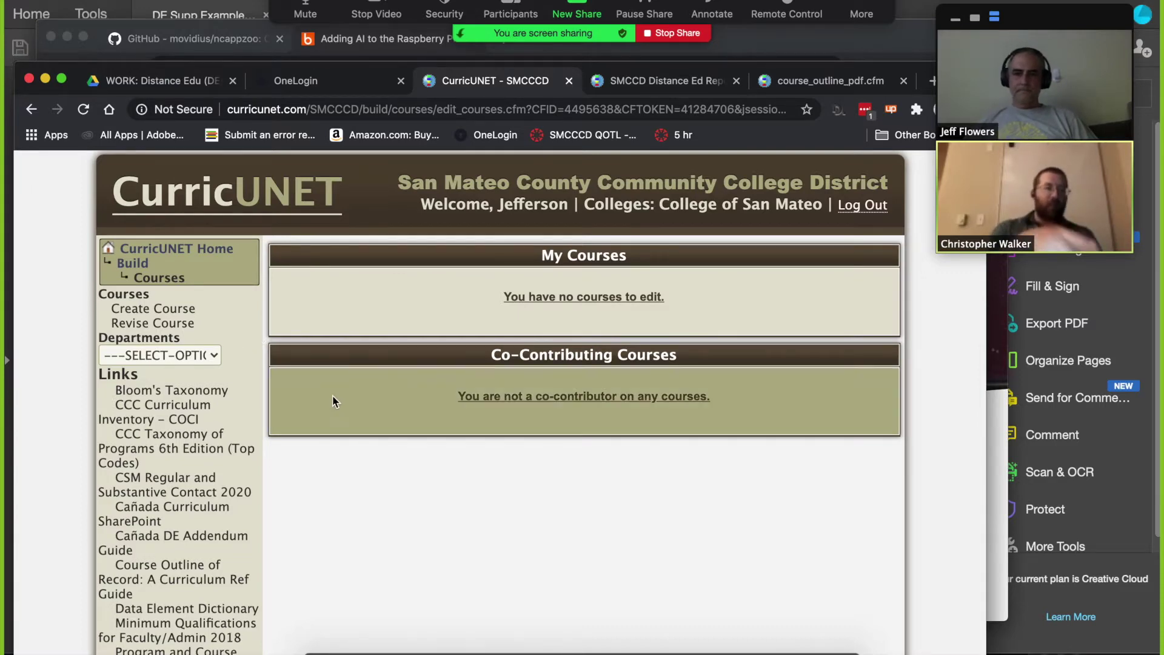
left_click(170, 328)
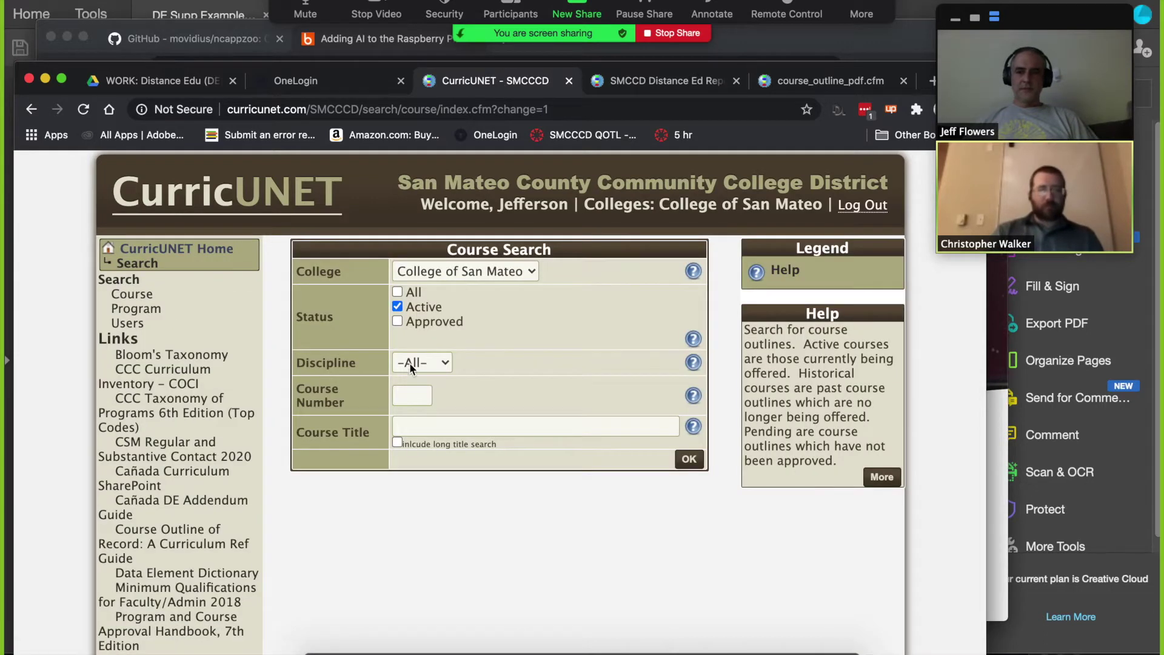
Step: Search CSM courses for CHEM 192 and copy Elementary Chemistry into a new proposal
left_click(417, 363)
scroll(423, 339, "down", 10)
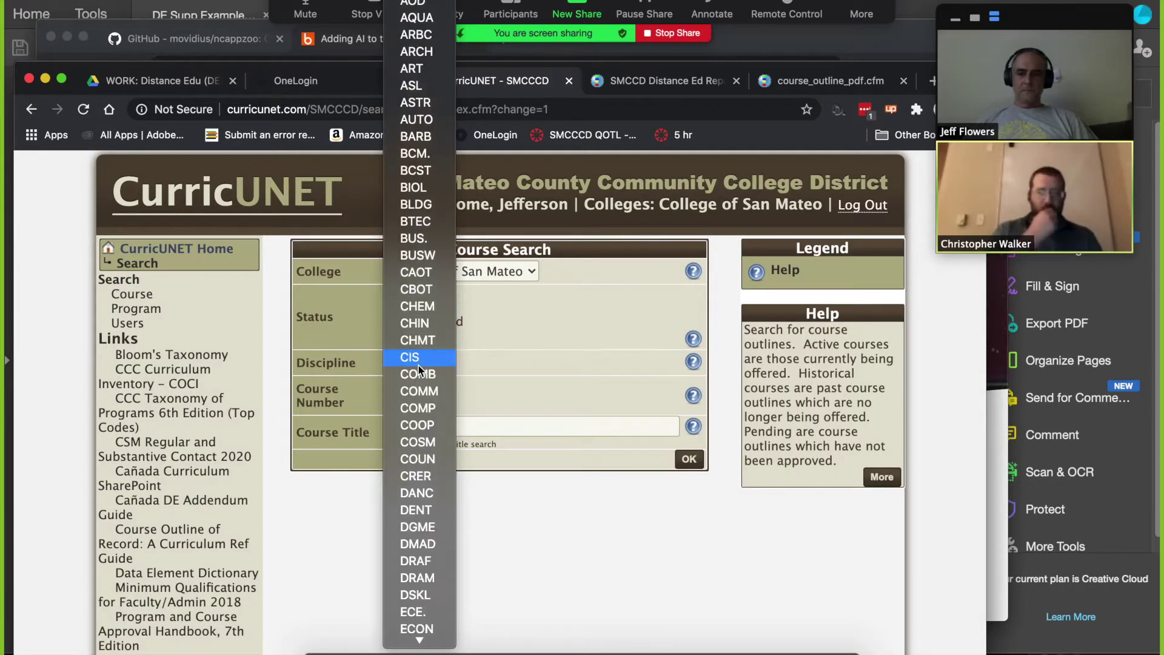
left_click(417, 307)
left_click(413, 395)
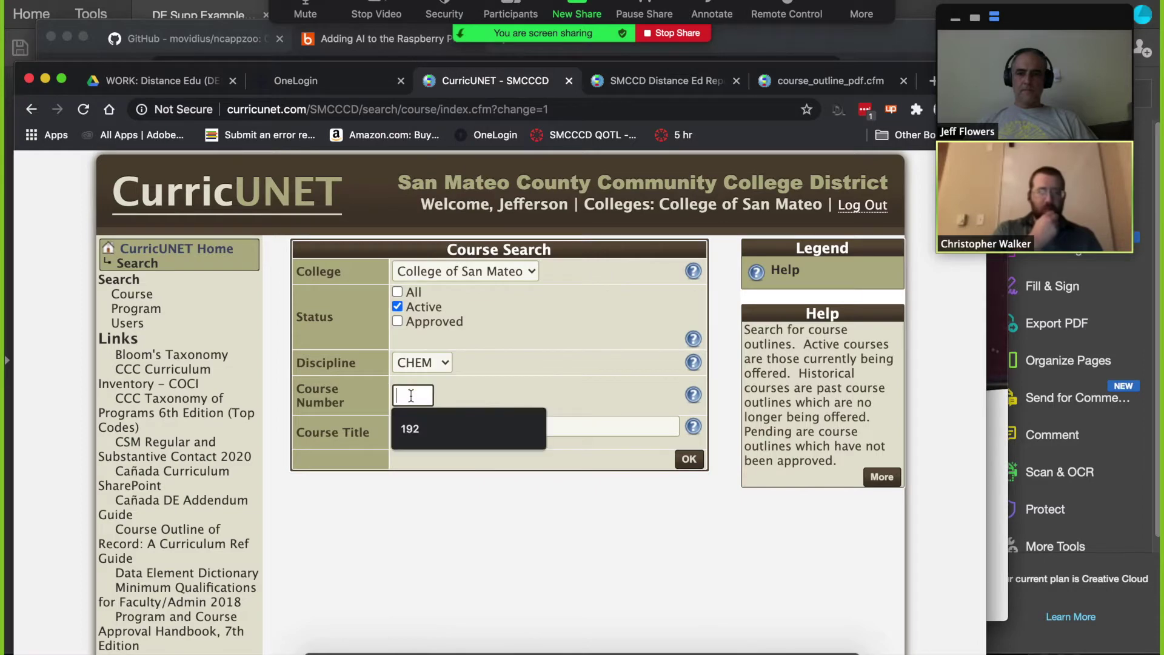
left_click(424, 429)
left_click(685, 458)
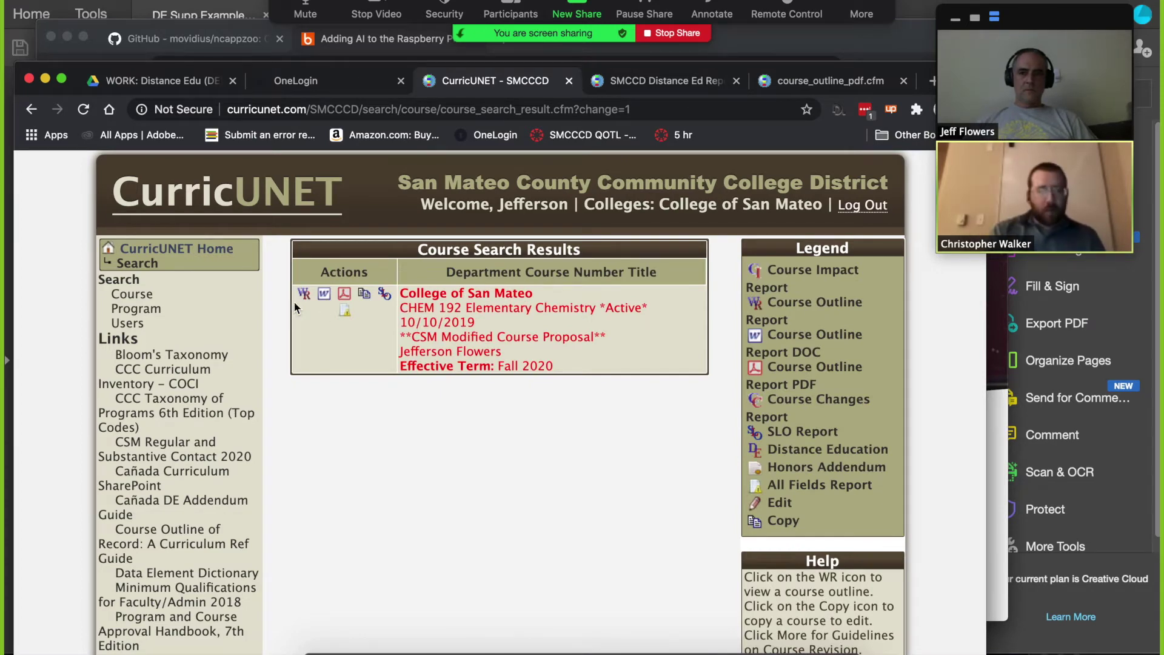
left_click(368, 299)
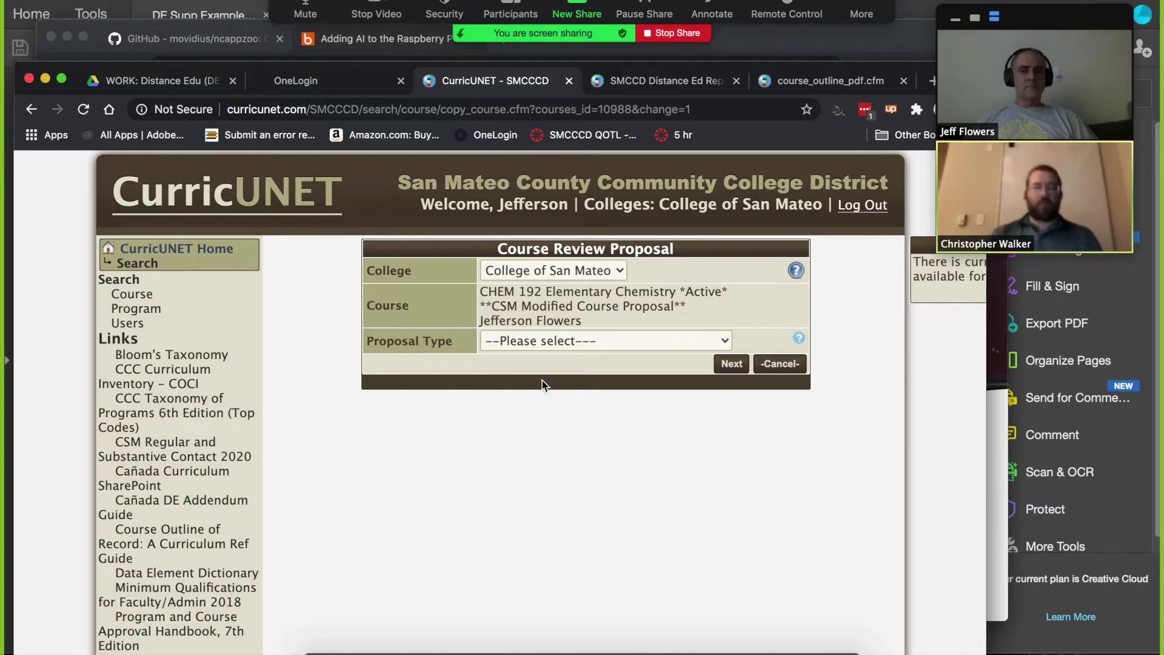
Step: Choose CSM Modified Course Proposal as the proposal type and continue
left_click(651, 333)
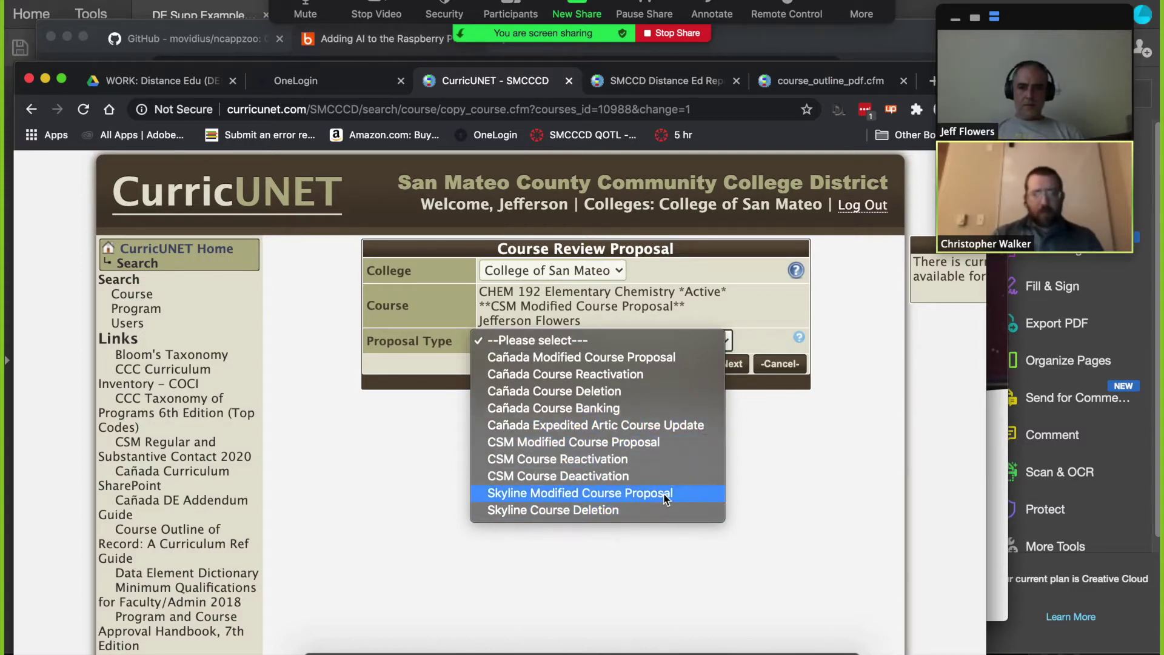
left_click(664, 442)
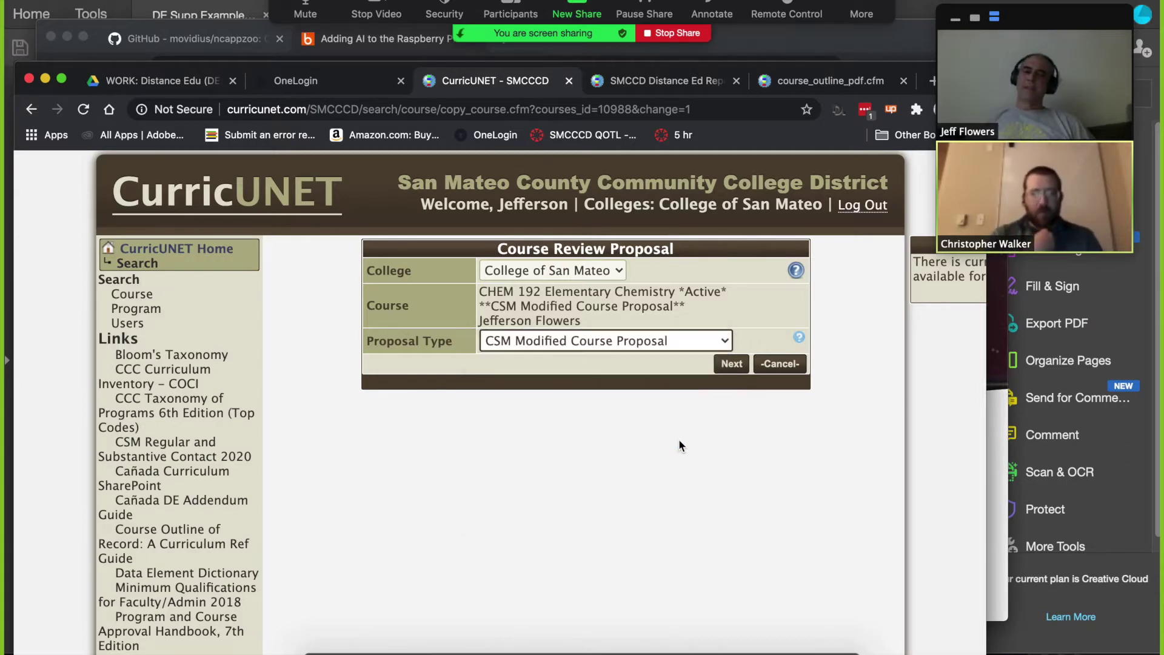
left_click(735, 366)
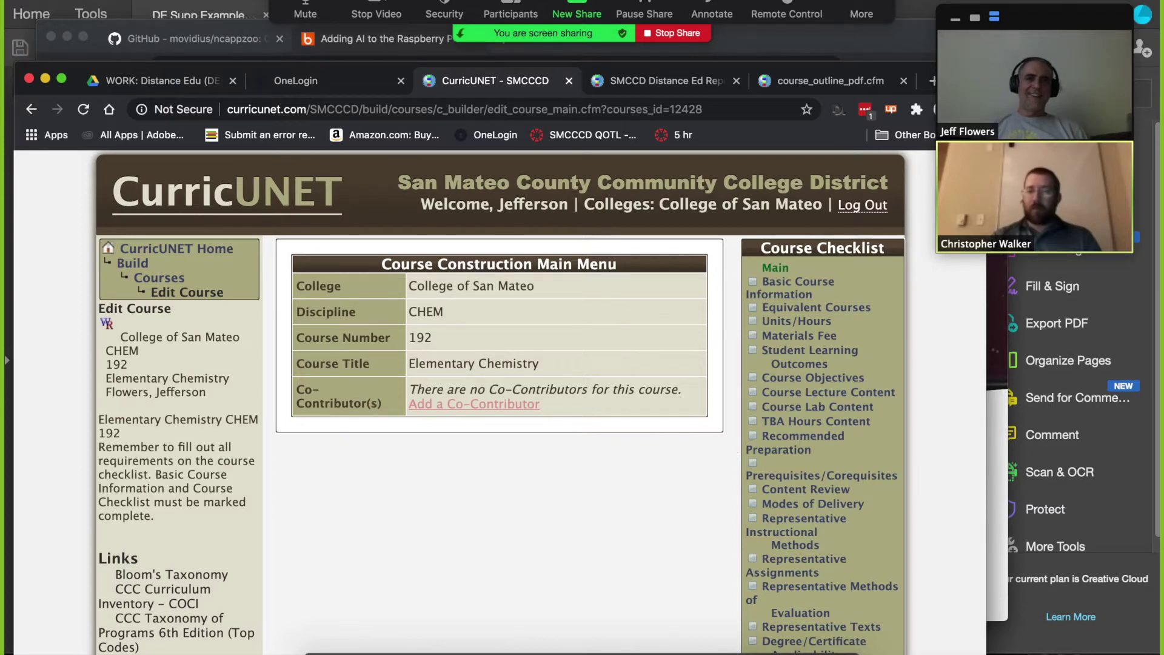
Step: Save and finish Modes of Delivery with Online, Lecture and Lab checked
scroll(680, 470, "down", 4)
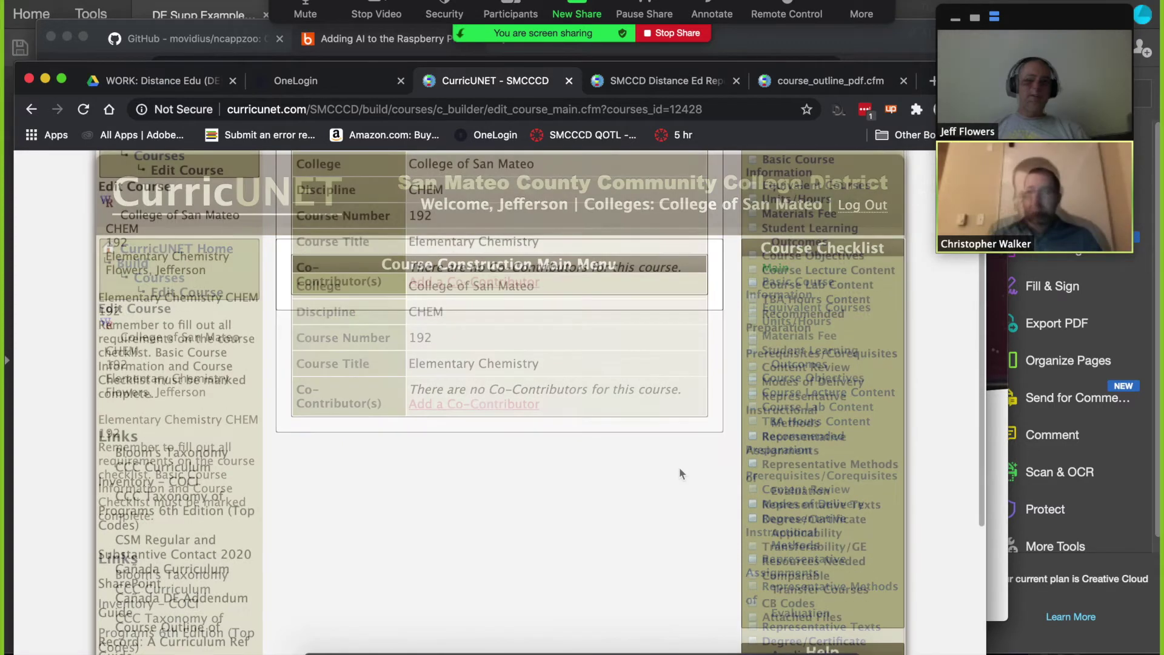
left_click(807, 385)
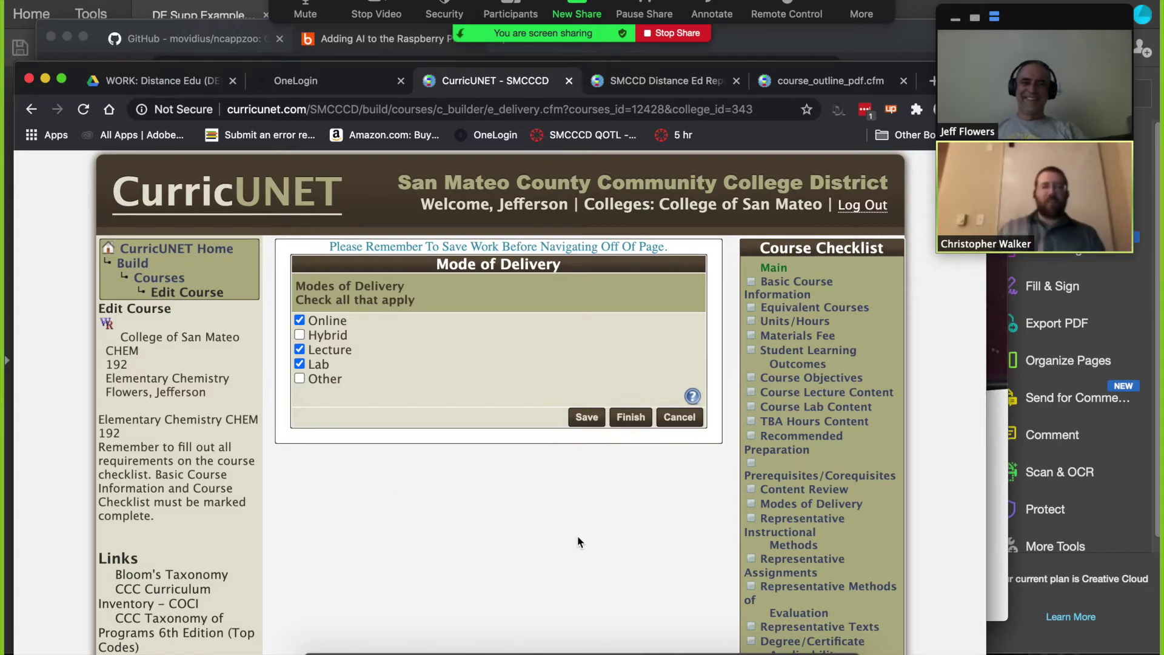
left_click(587, 416)
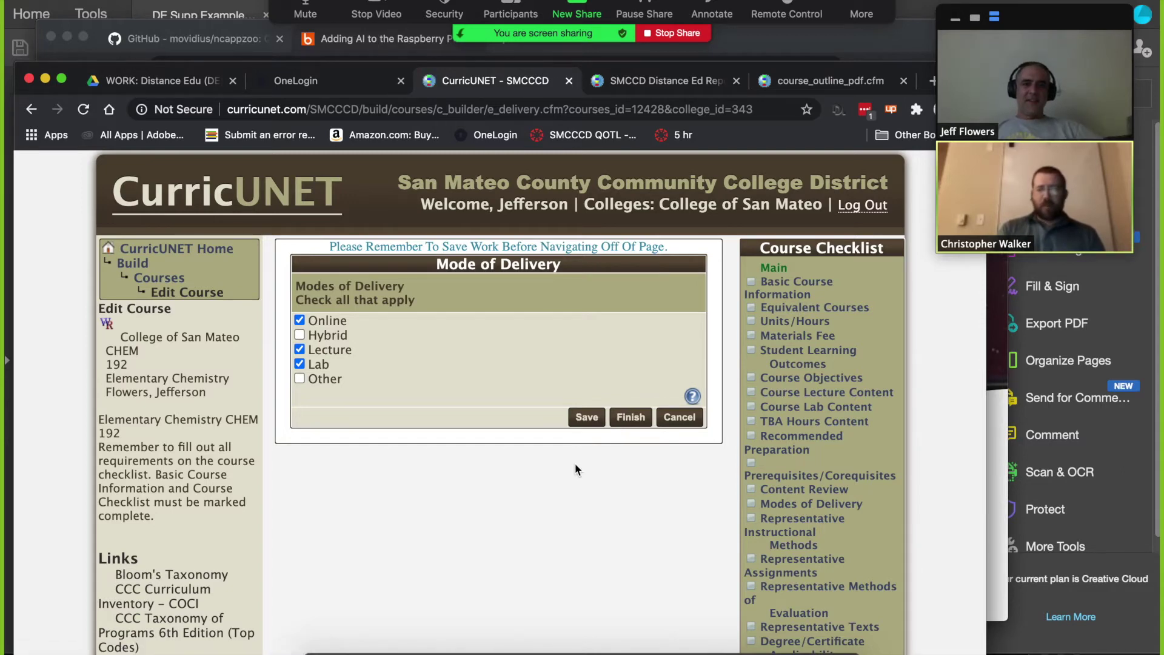
left_click(630, 416)
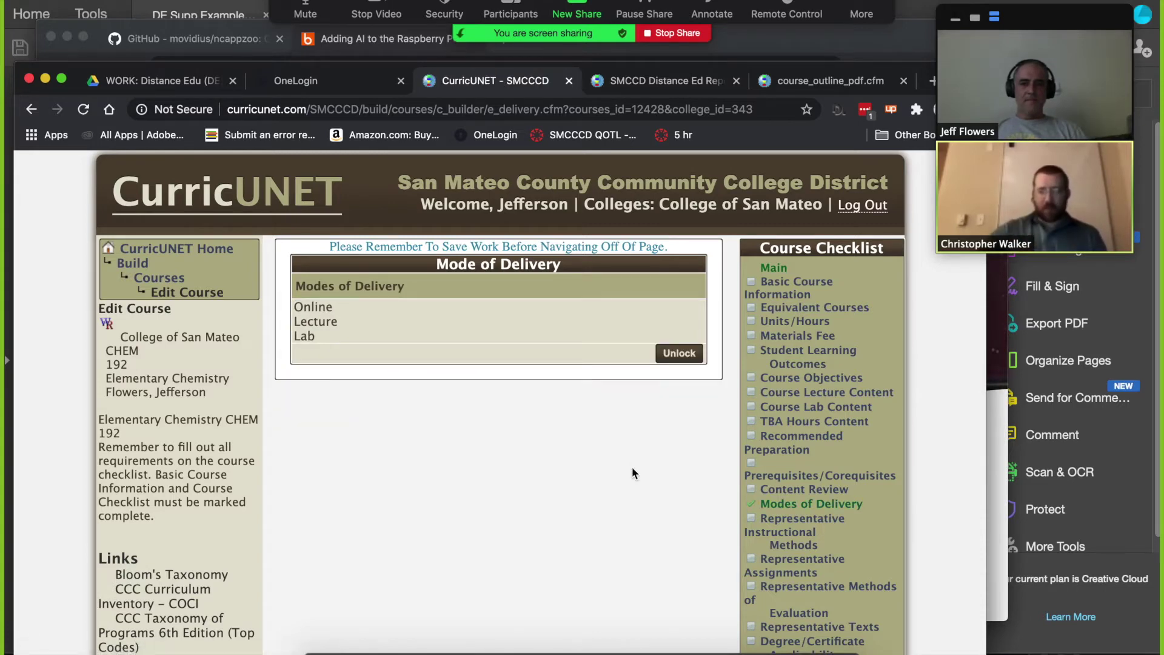
Step: Open the Distance Ed supplement section of the course checklist
scroll(633, 473, "down", 3)
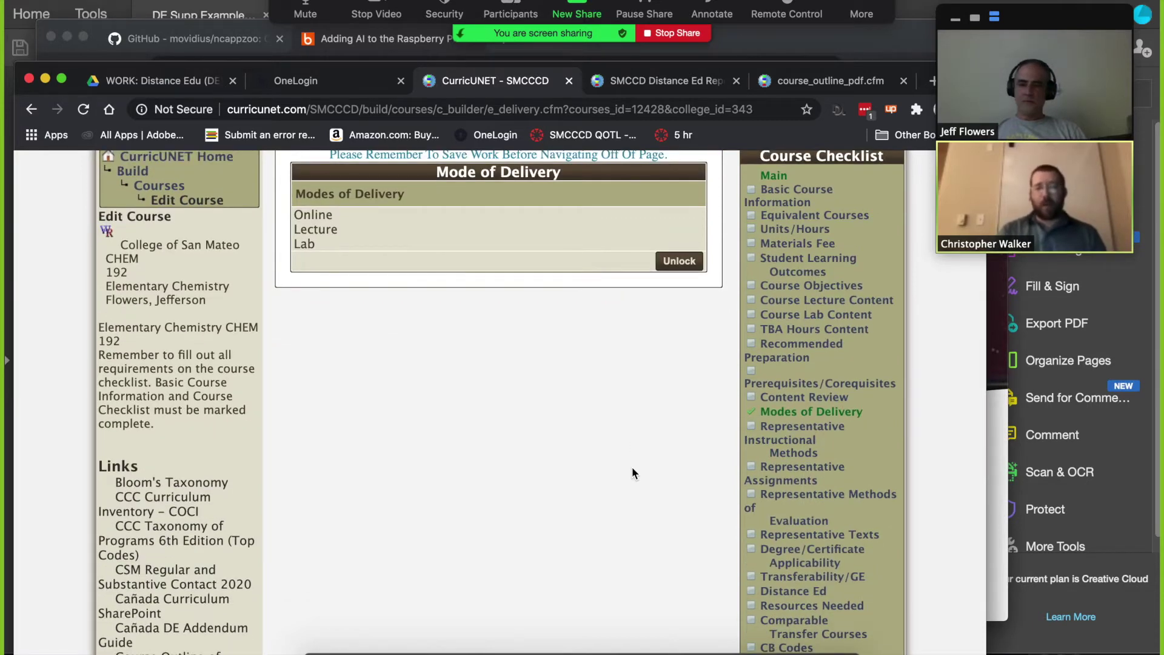
scroll(632, 472, "down", 6)
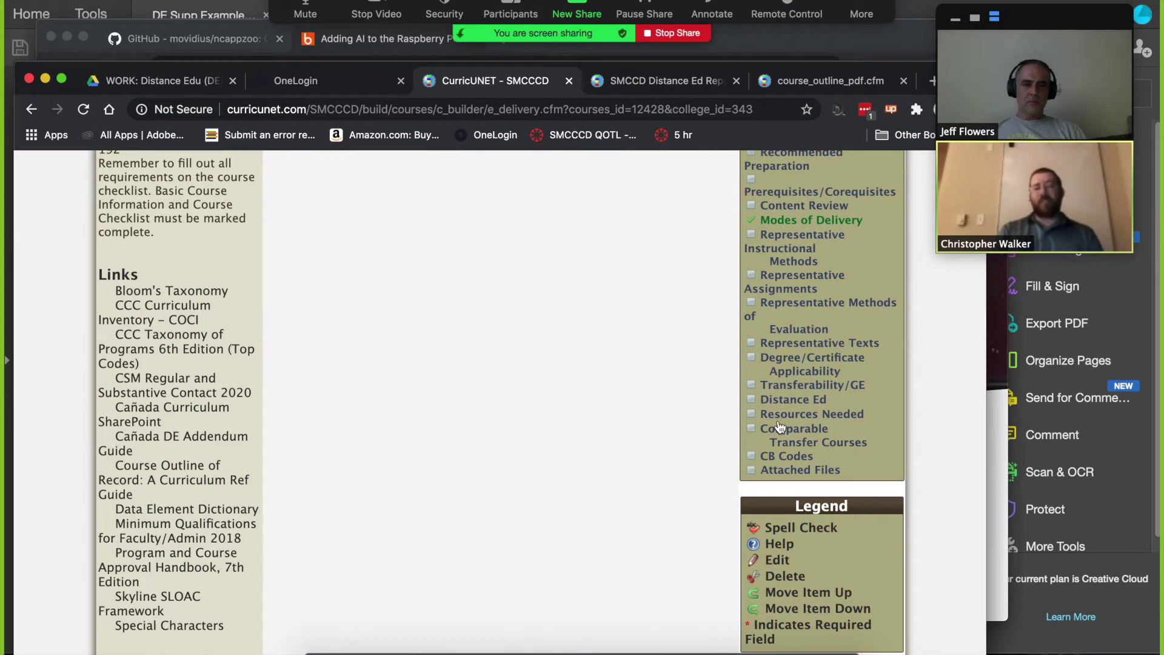
left_click(788, 400)
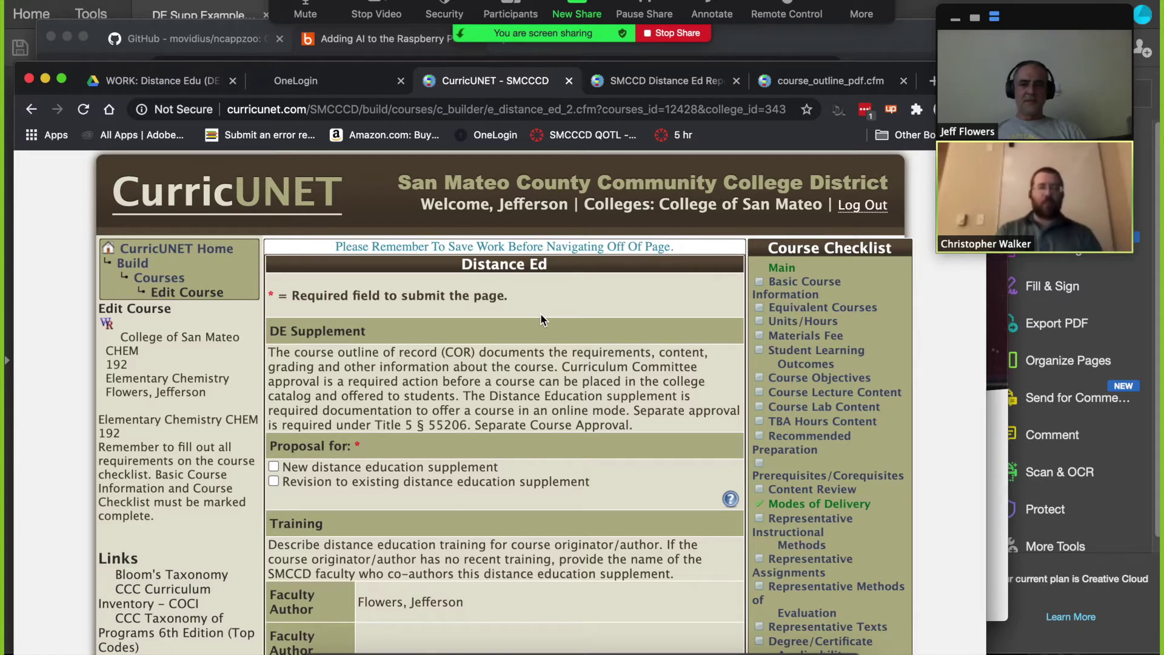
Step: Check Fully Online as the distance education modality
scroll(541, 319, "down", 2)
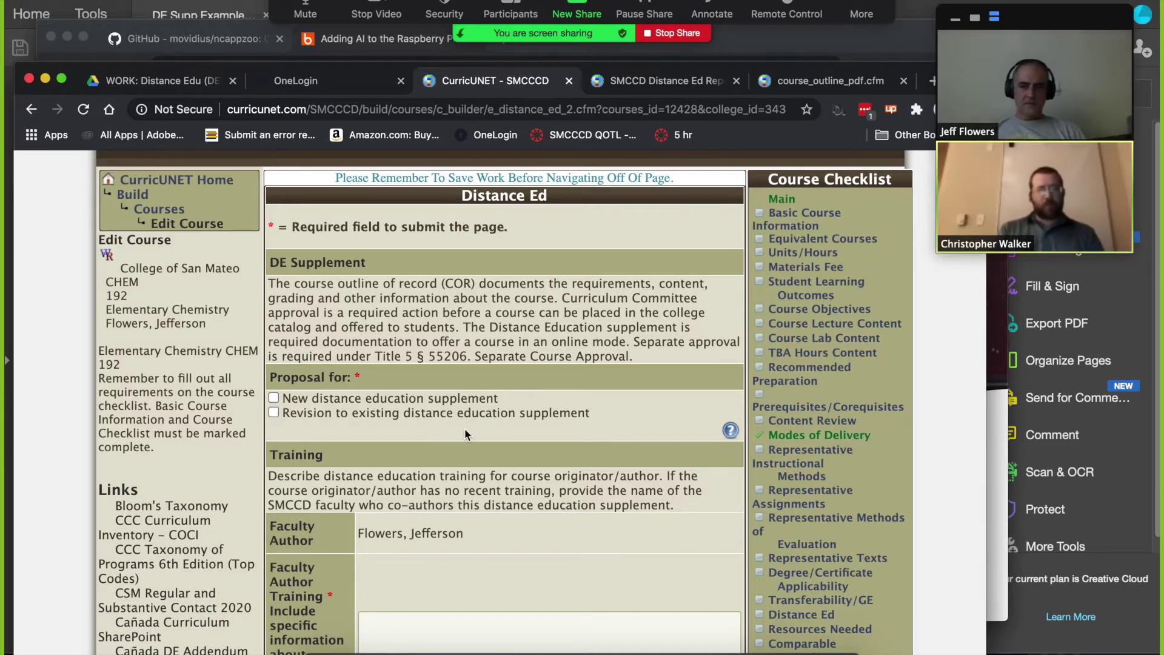
scroll(464, 434, "down", 6)
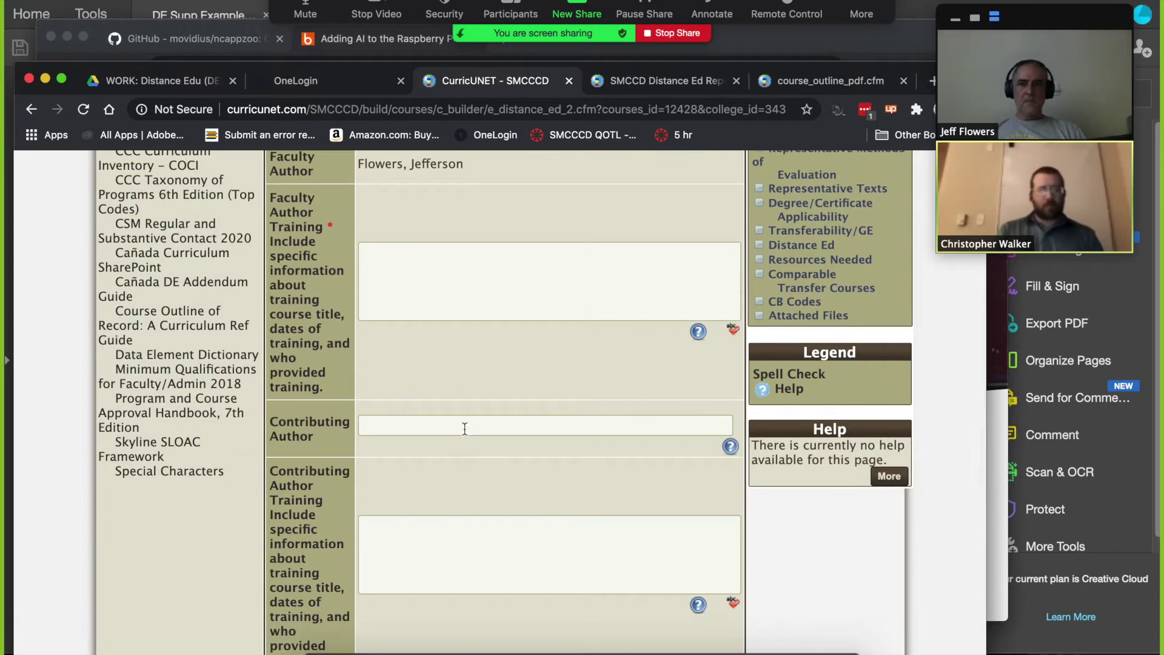
scroll(464, 428, "down", 3)
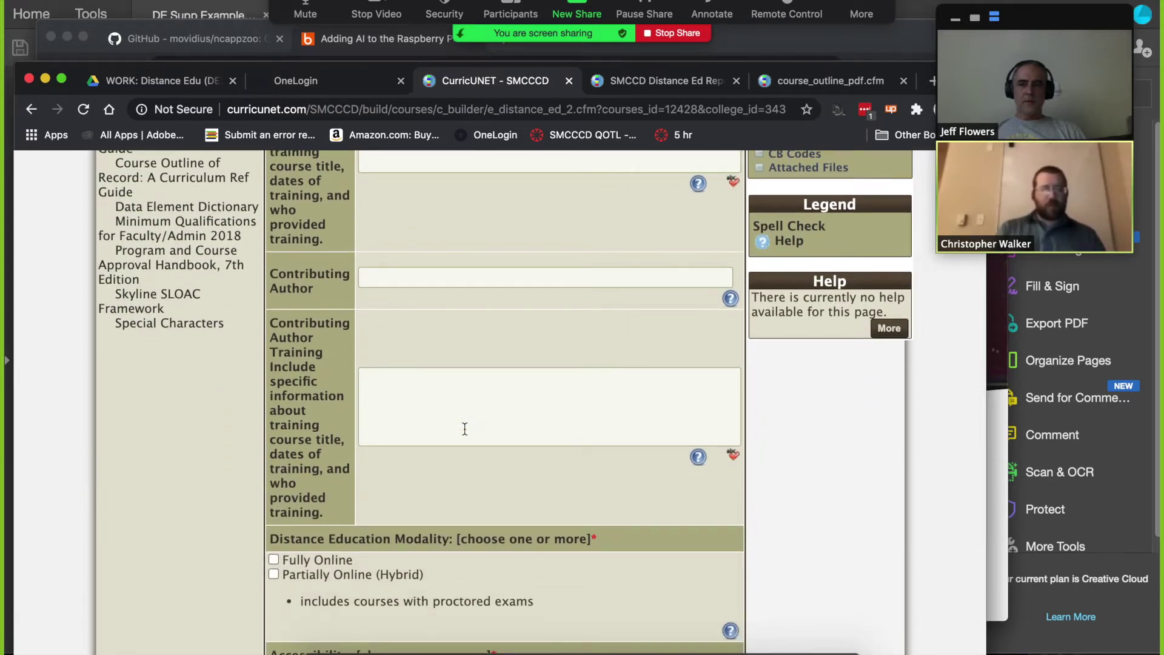
scroll(464, 428, "down", 3)
left_click(273, 364)
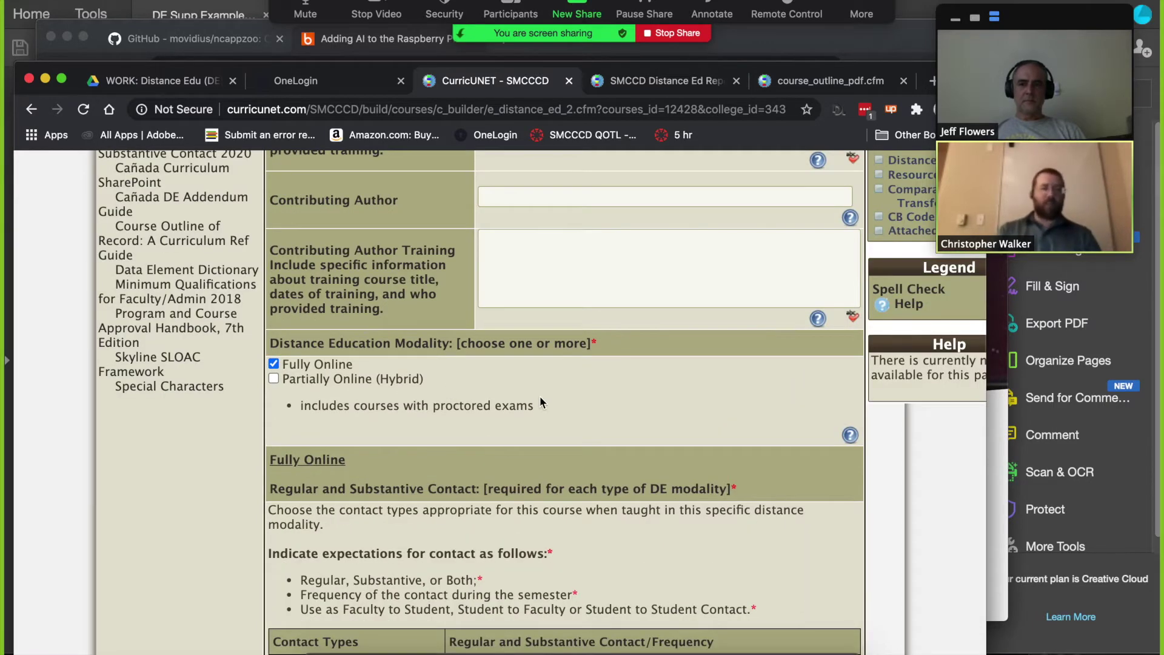
Step: Review the empty Regular and Substantive Contact table and select the Faculty Author Training box
scroll(540, 400, "down", 2)
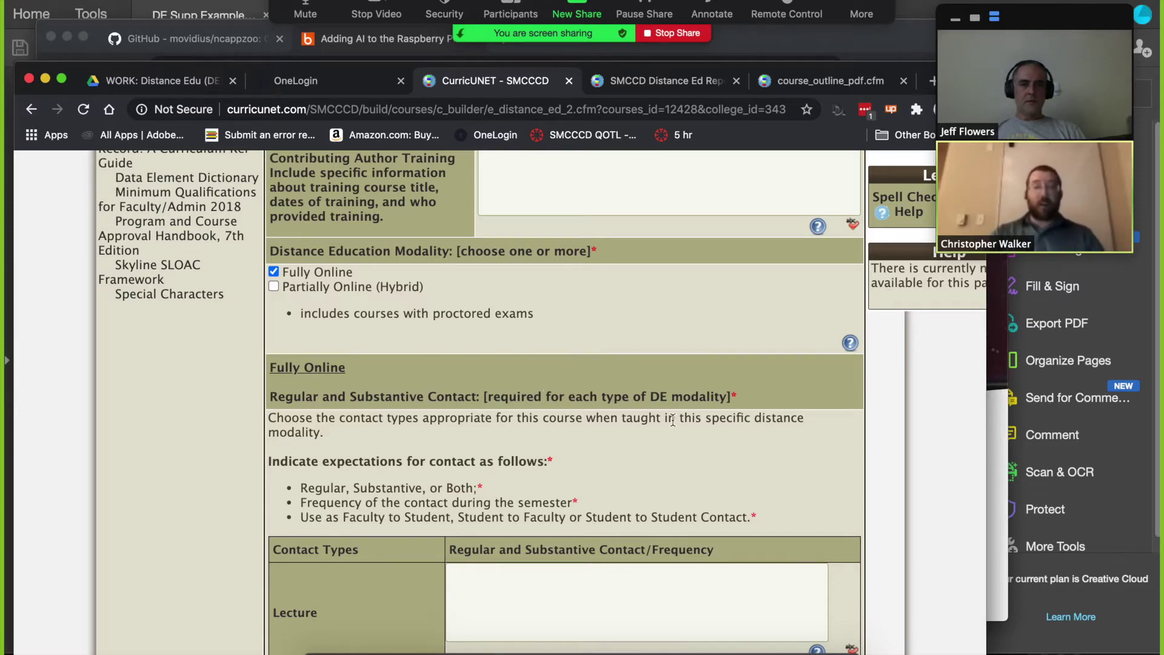
scroll(672, 419, "down", 5)
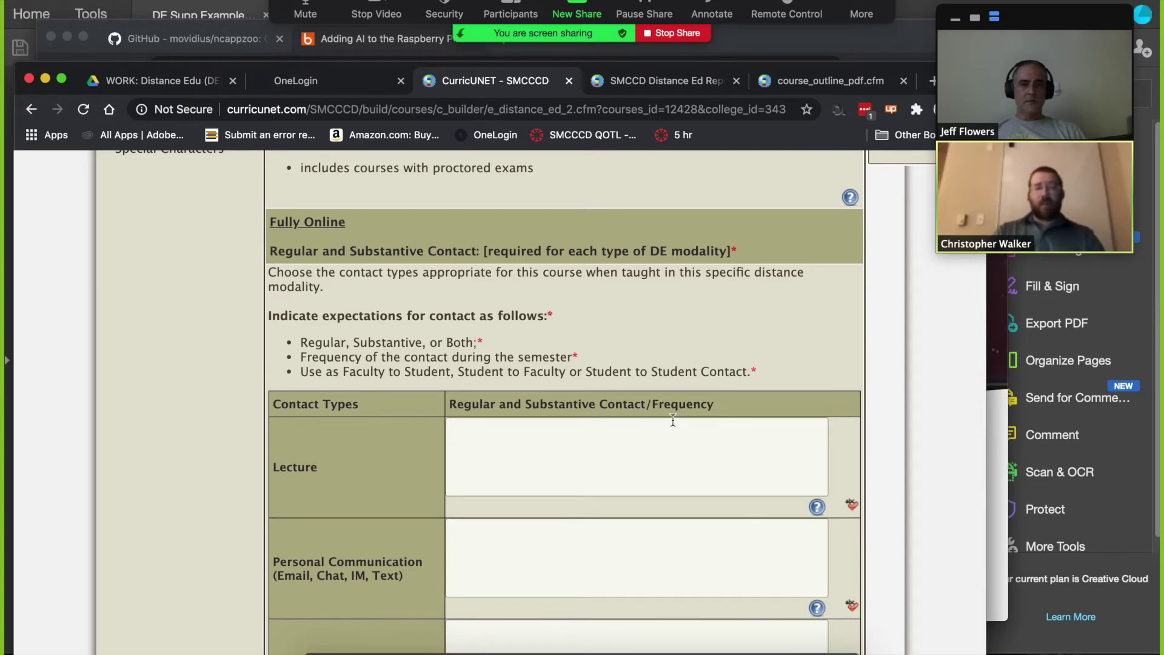
scroll(729, 396, "down", 9)
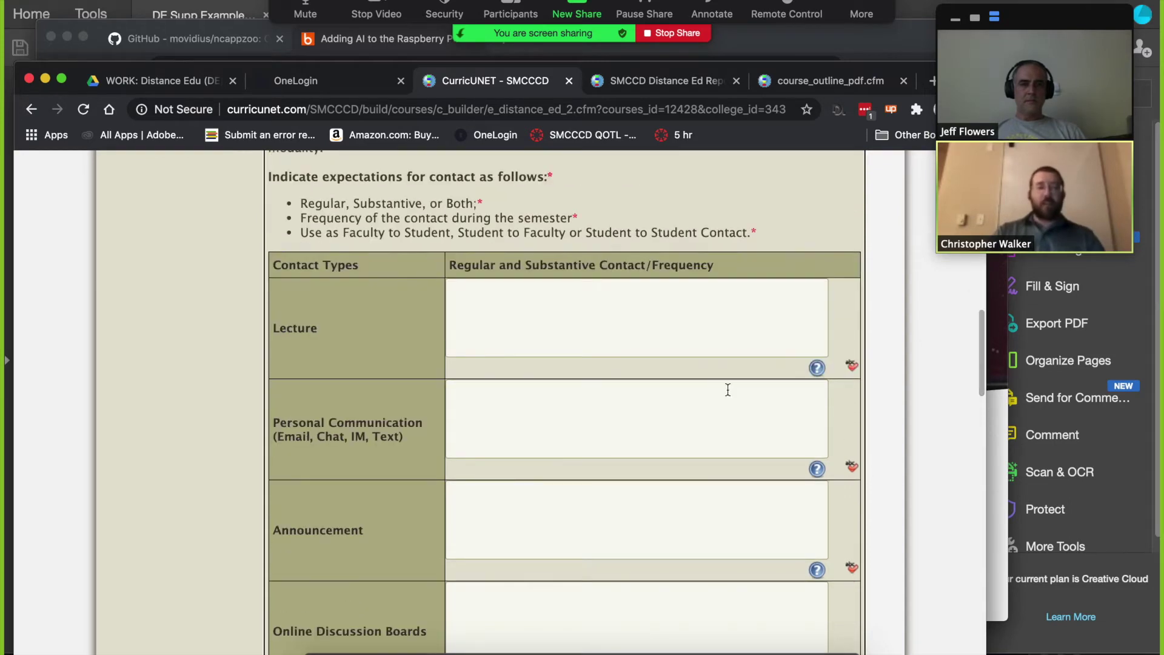
scroll(728, 389, "down", 4)
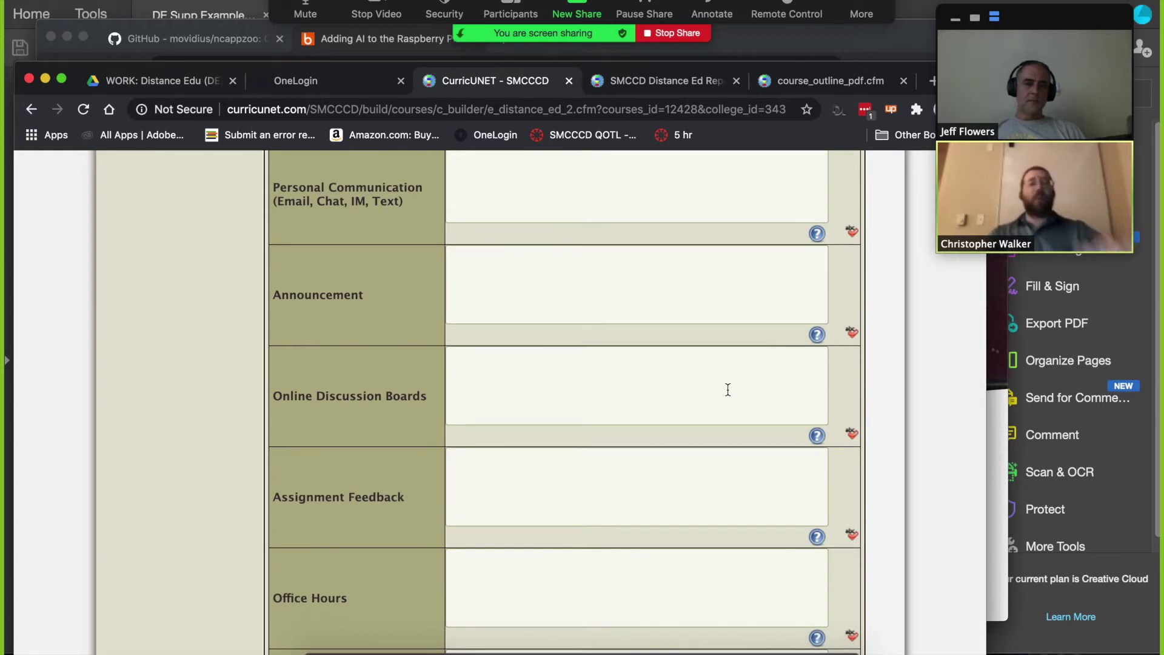
scroll(728, 389, "down", 8)
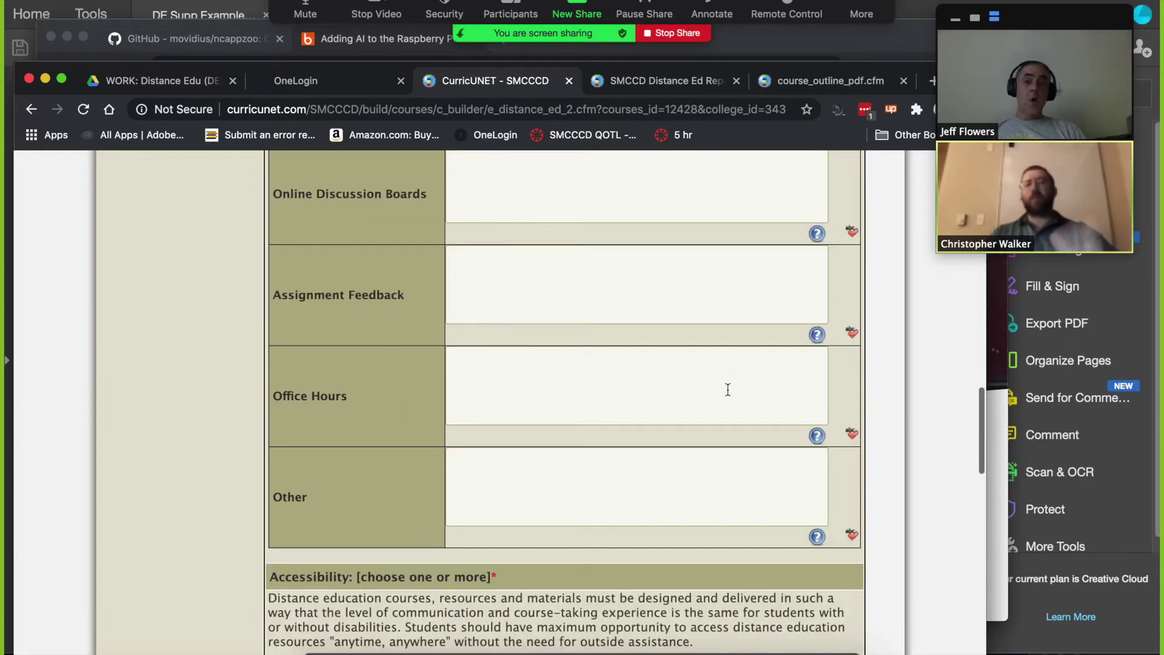
scroll(728, 390, "up", 12)
scroll(729, 389, "up", 20)
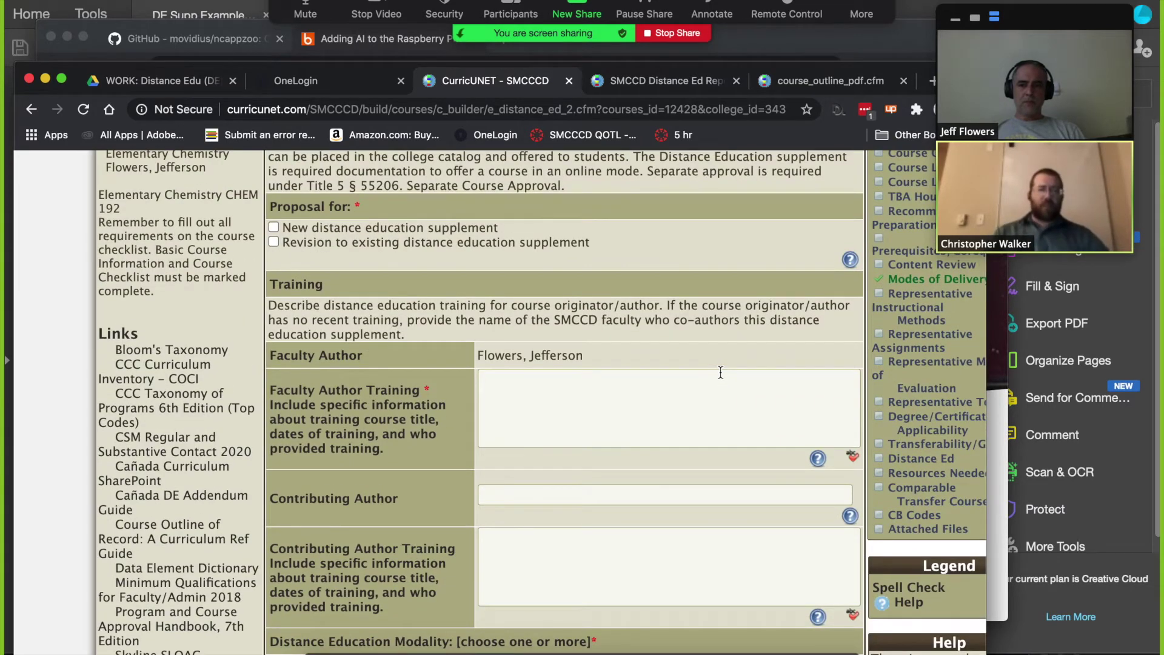
left_click(721, 372)
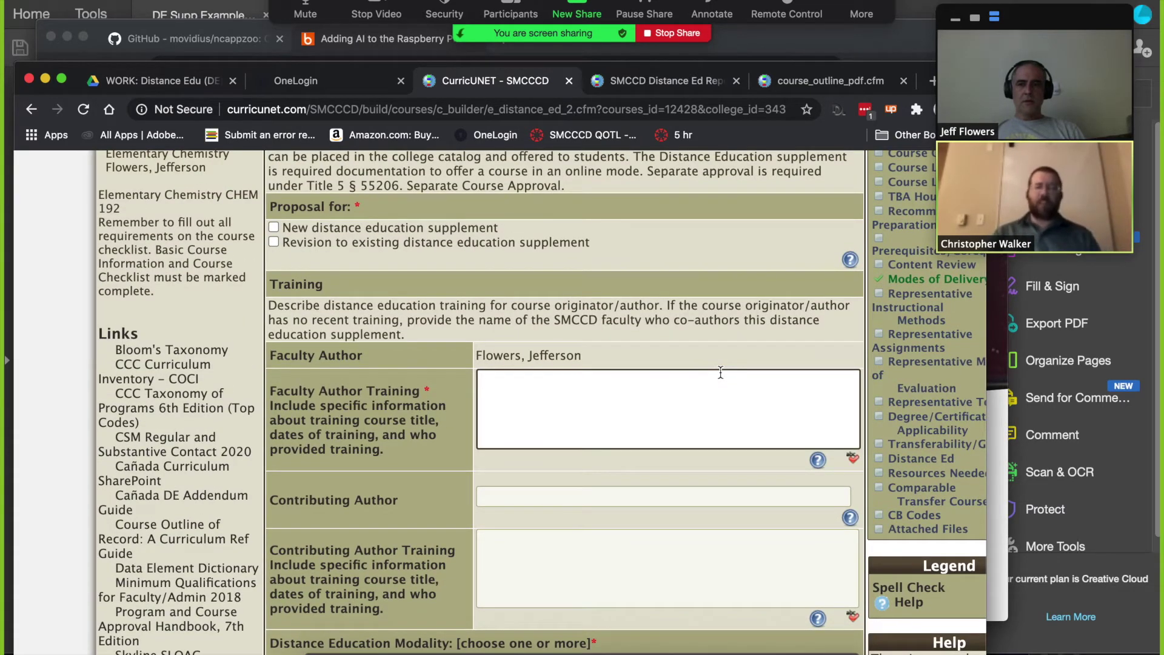
scroll(721, 372, "up", 5)
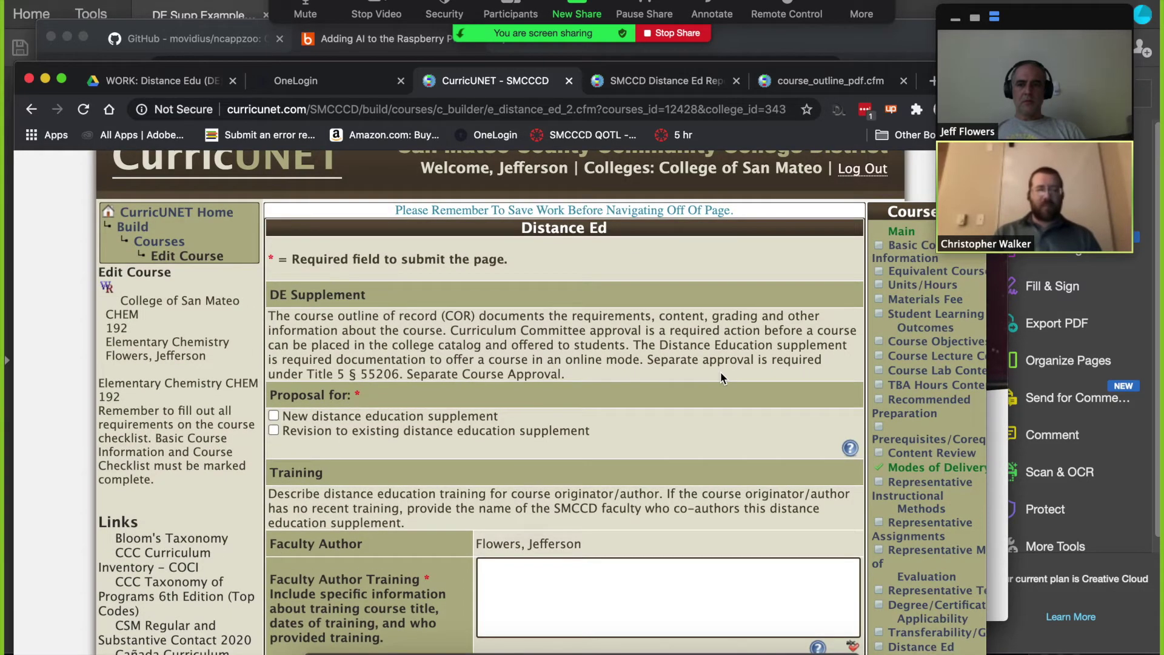
scroll(721, 376, "down", 8)
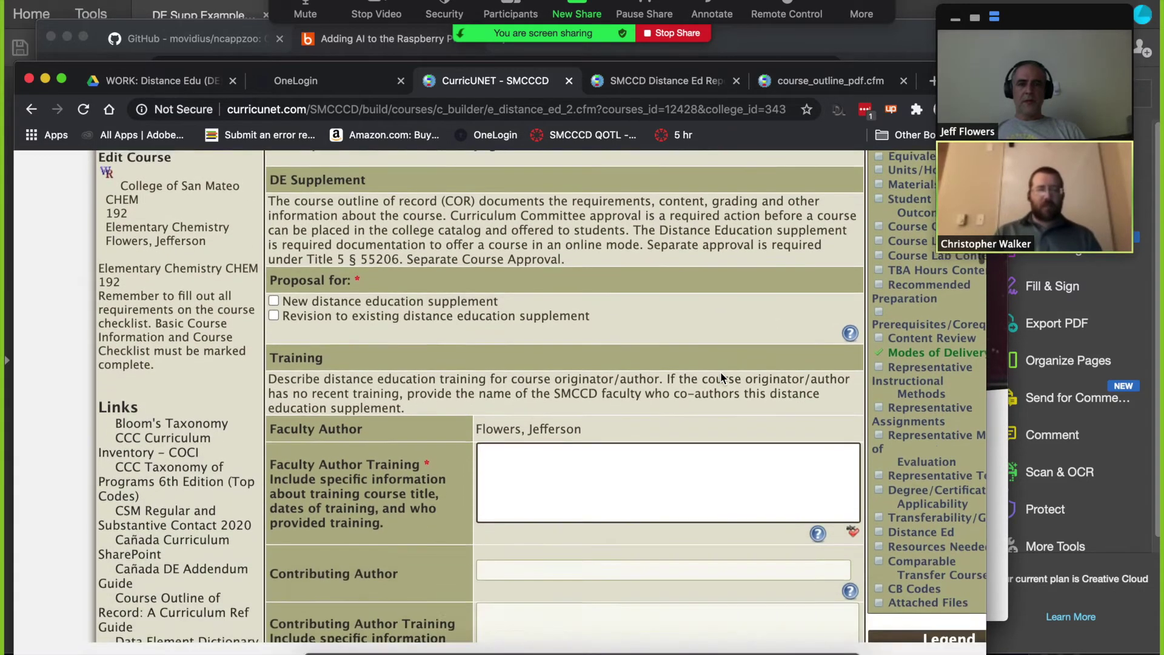
scroll(721, 377, "down", 6)
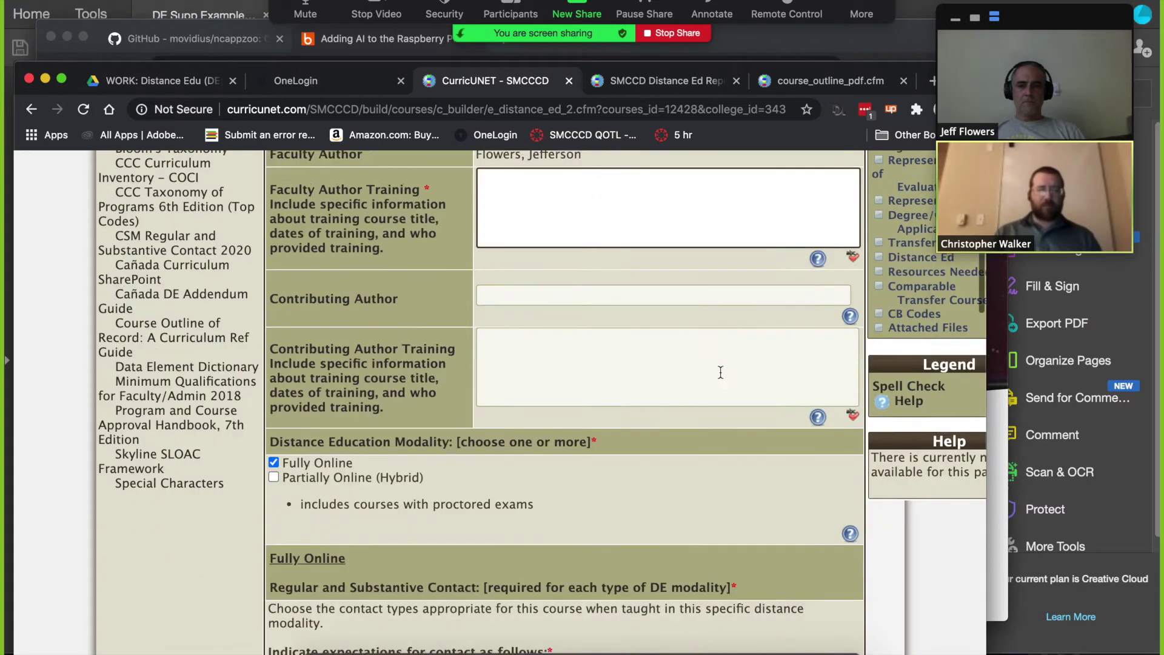
scroll(721, 377, "down", 3)
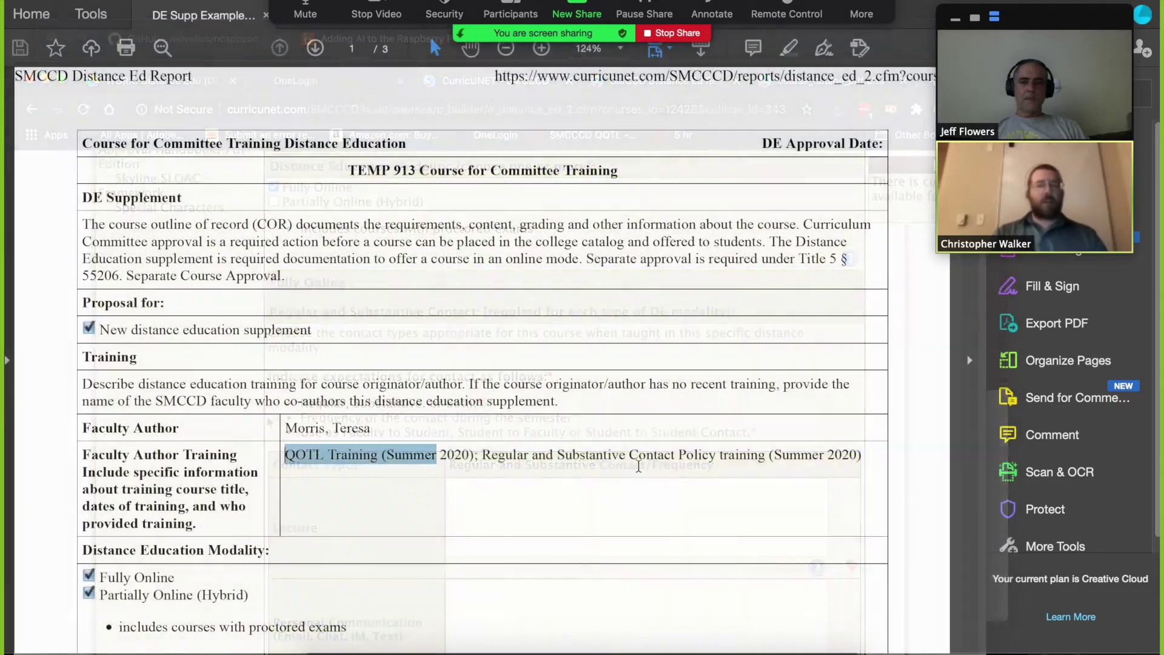
Step: Select the faculty author training line in the example TEMP 913 DE report PDF
left_click_drag(673, 455, 867, 456)
key("super+c")
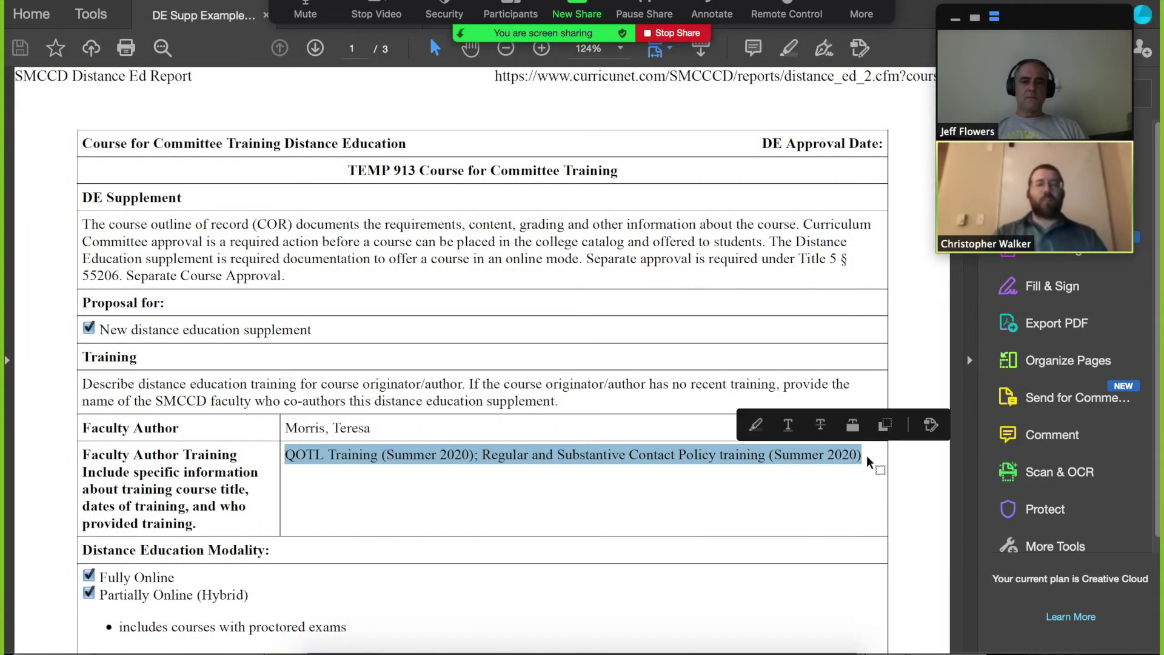
Step: Scroll through the example report's Contact Types table
scroll(867, 458, "down", 5)
scroll(868, 461, "down", 4)
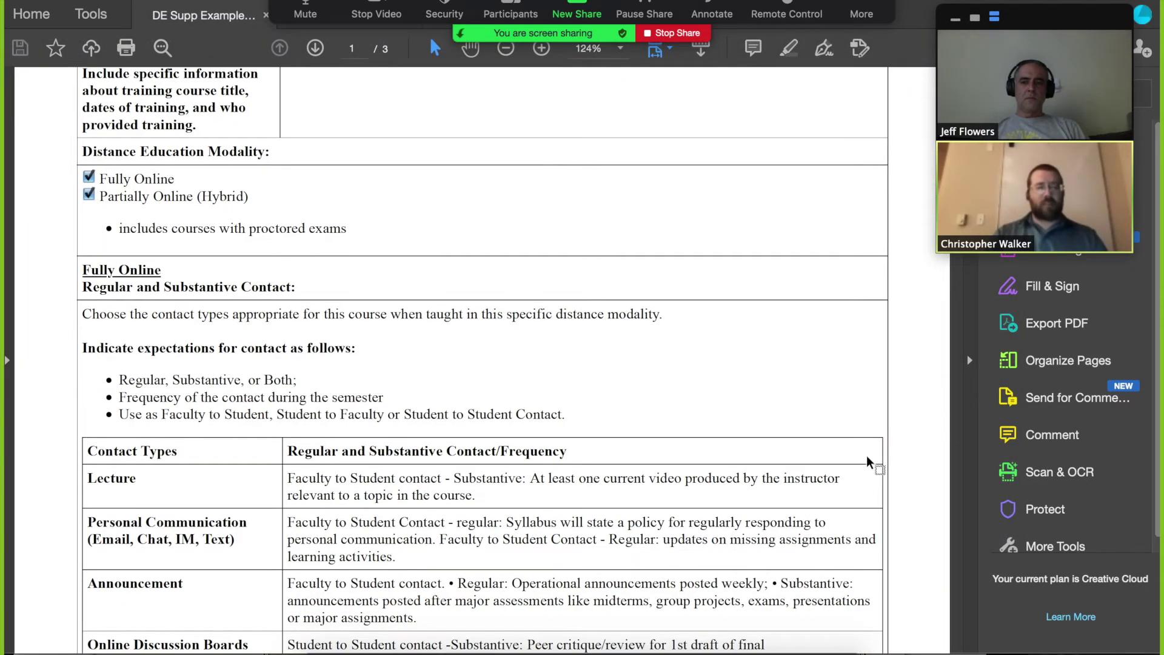
scroll(867, 456, "down", 2)
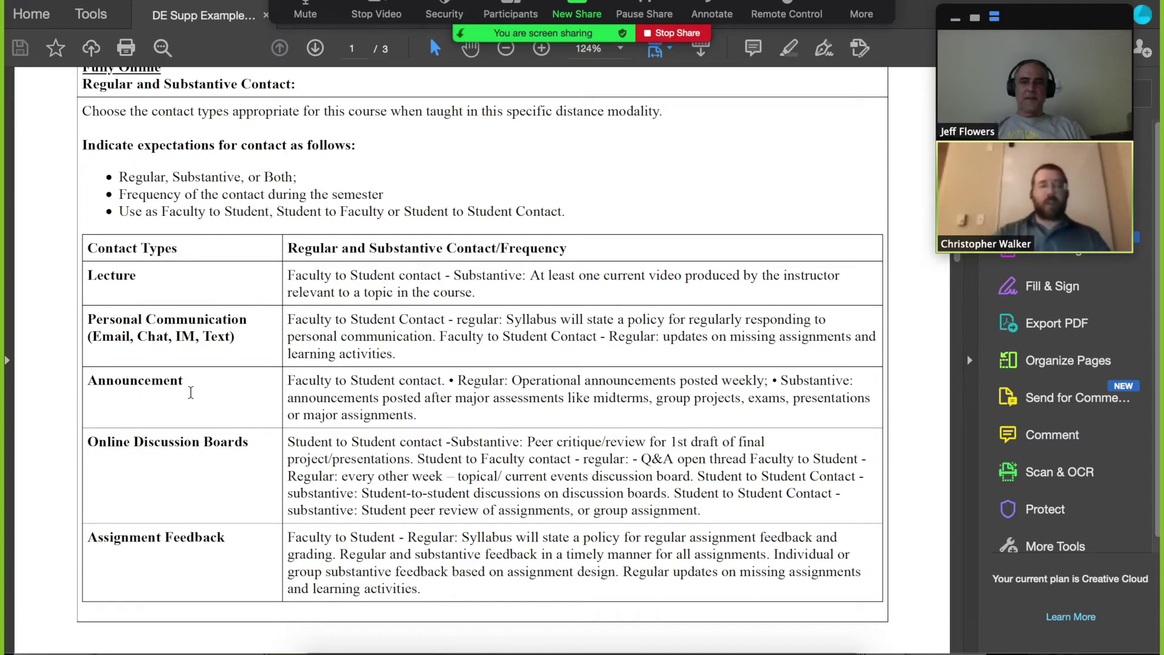
Step: Return to the CurricUNET Distance Ed form for CHEM 192 in Chrome
key("super+Tab")
scroll(362, 470, "up", 4)
scroll(363, 470, "up", 1)
Step: Enter the contributing author's name and undo a training-text paste in the wrong box
left_click(546, 265)
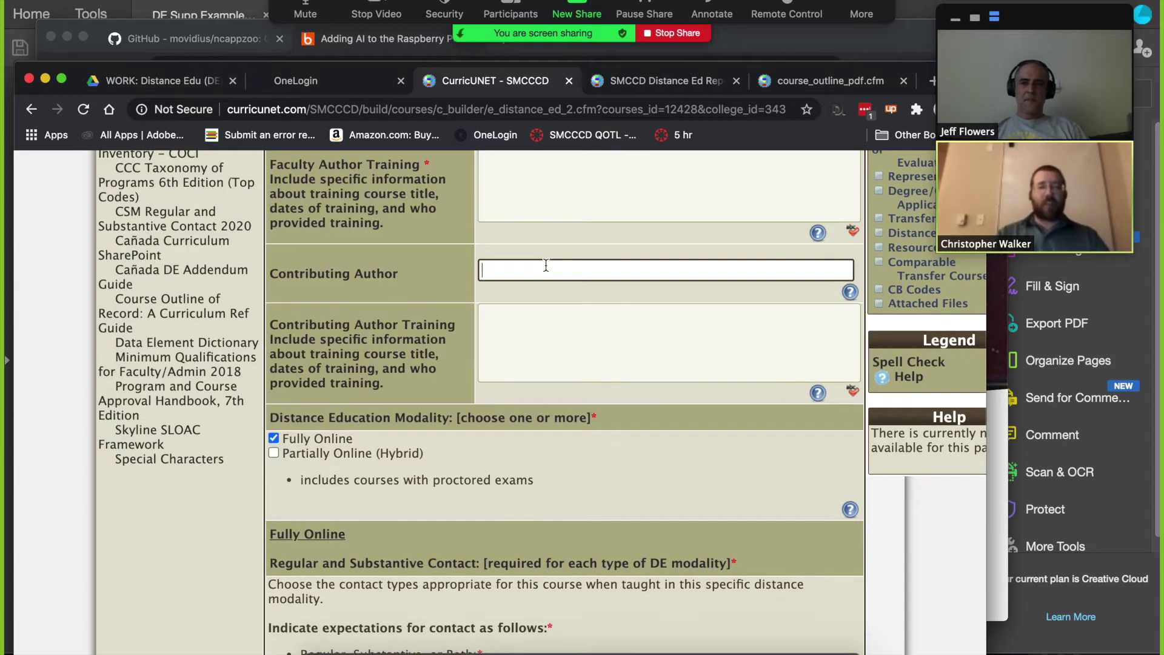
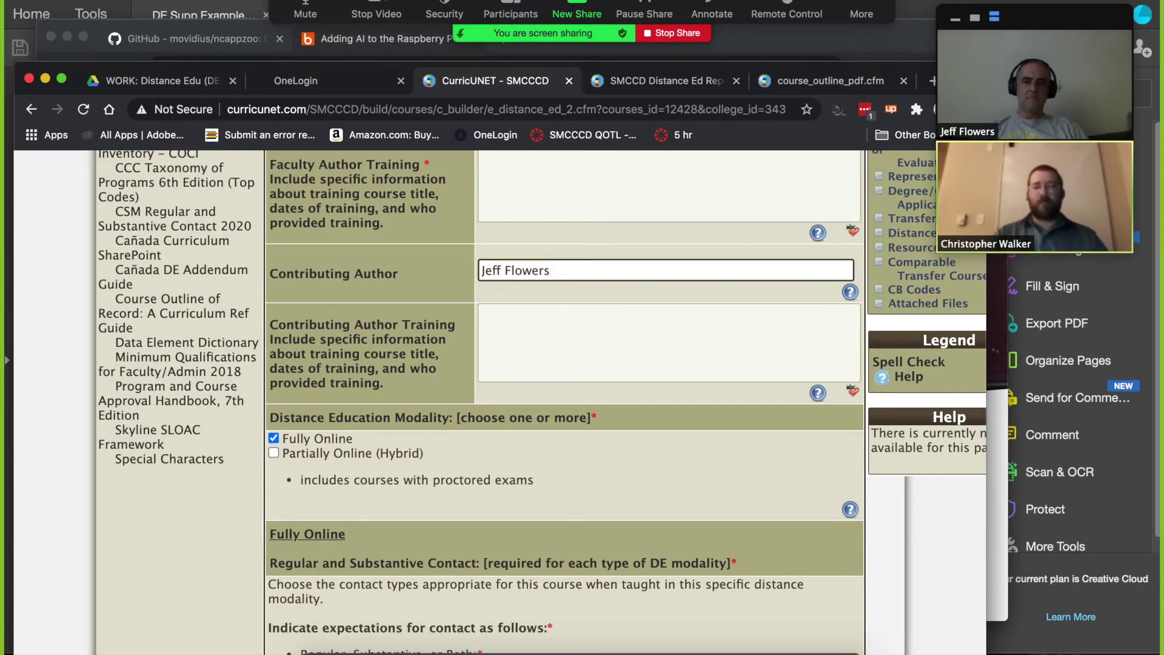
left_click(564, 325)
key("super+v")
scroll(564, 324, "up", 1)
scroll(564, 324, "up", 2)
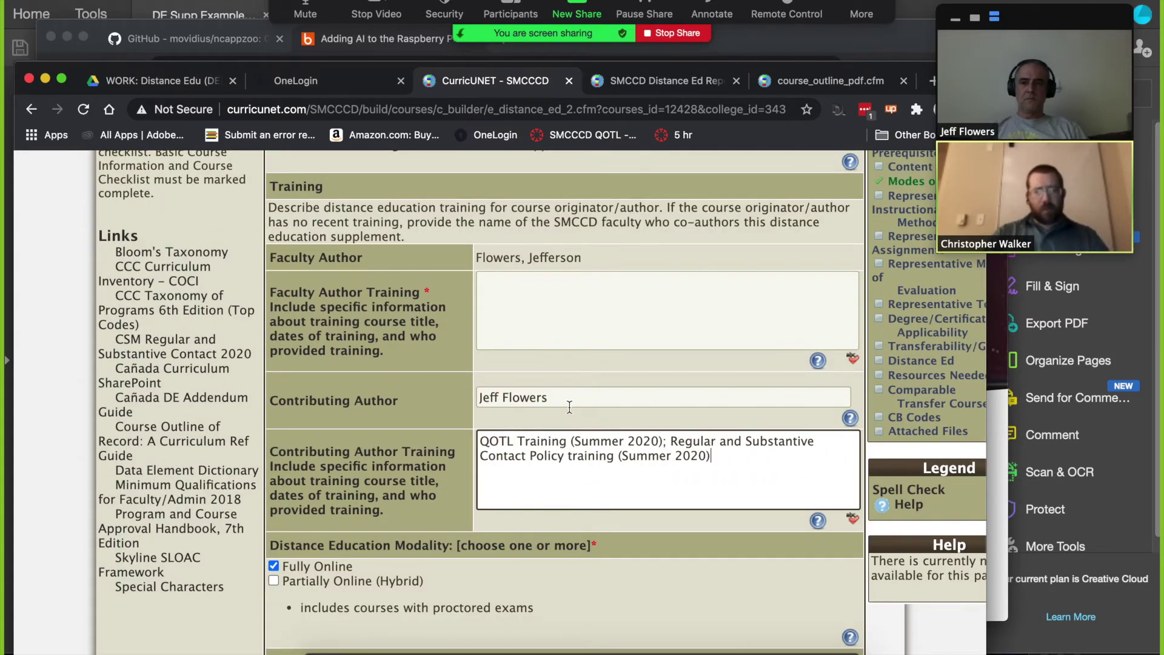
key("super+z")
Step: Paste the QOTL and Regular and Substantive Contact Policy training text into Faculty Author Training
left_click(565, 312)
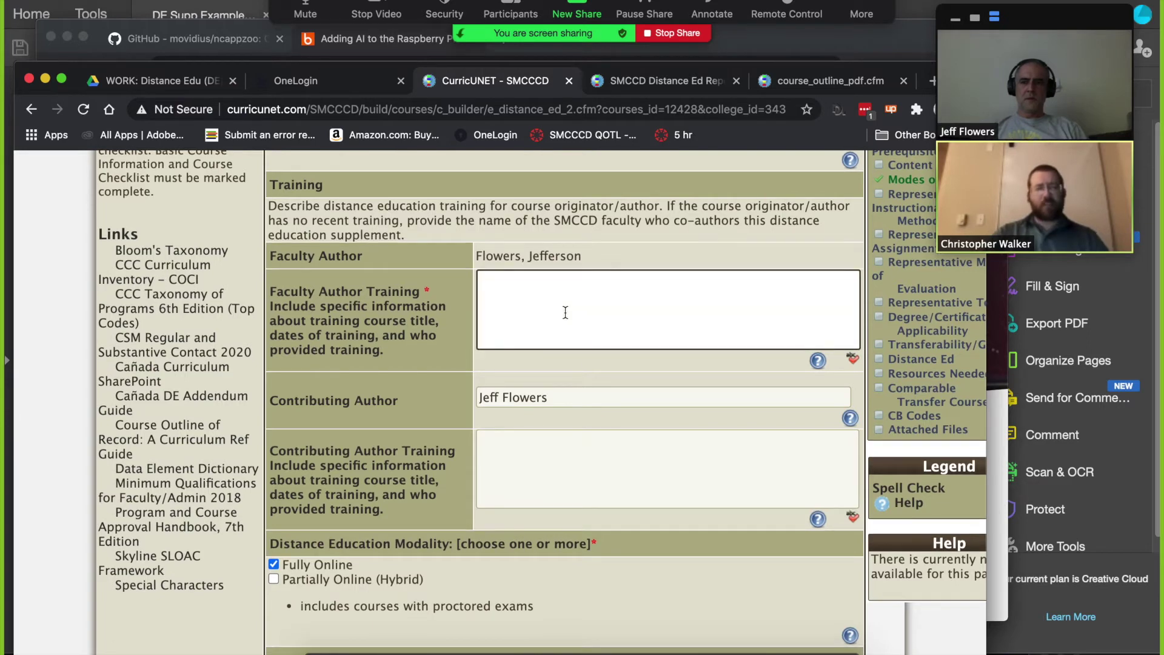
key("super+v")
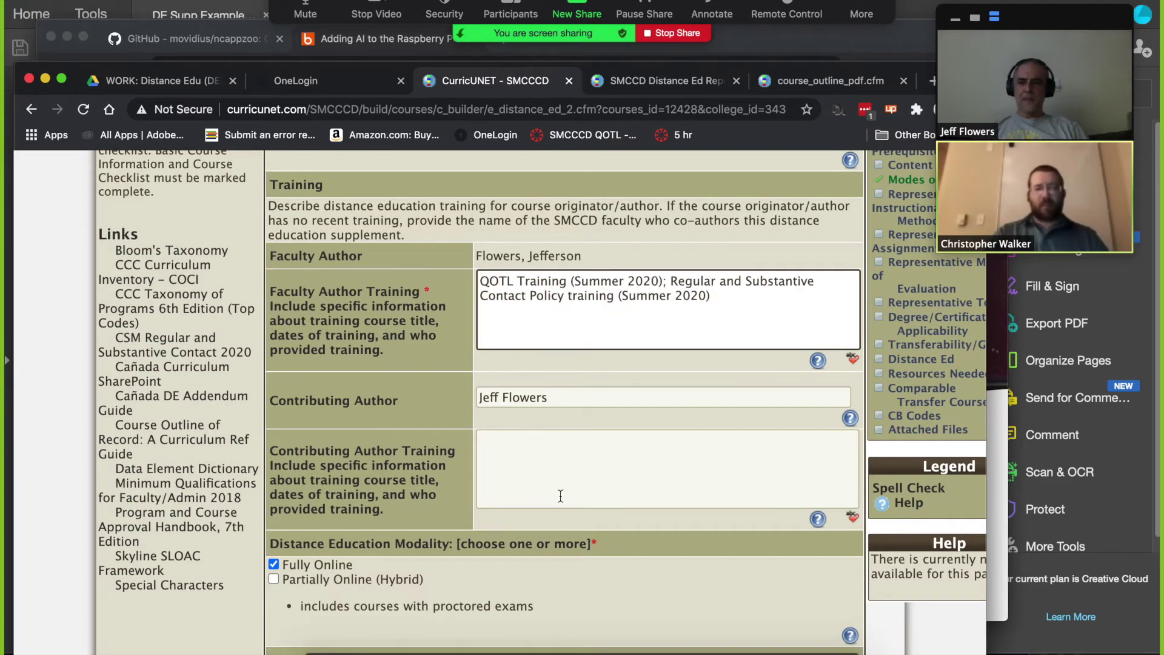
left_click(572, 473)
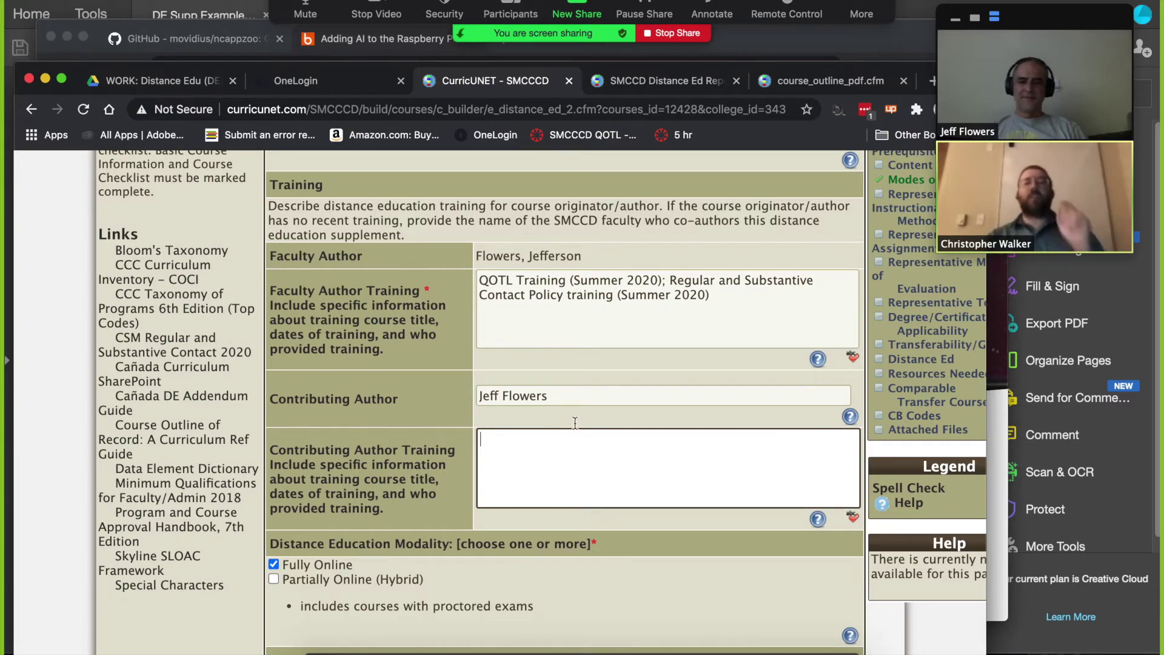
scroll(549, 363, "down", 15)
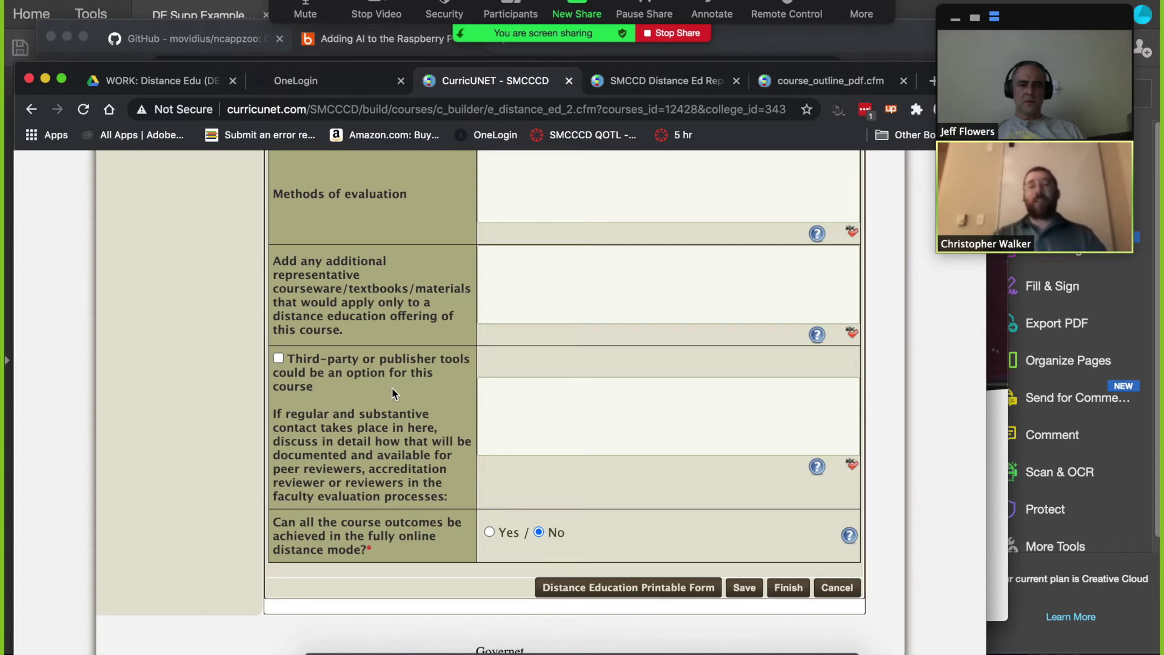
Step: Mark CHEM 192 as a new distance education supplement and save the Distance Ed page
triple_click(305, 371)
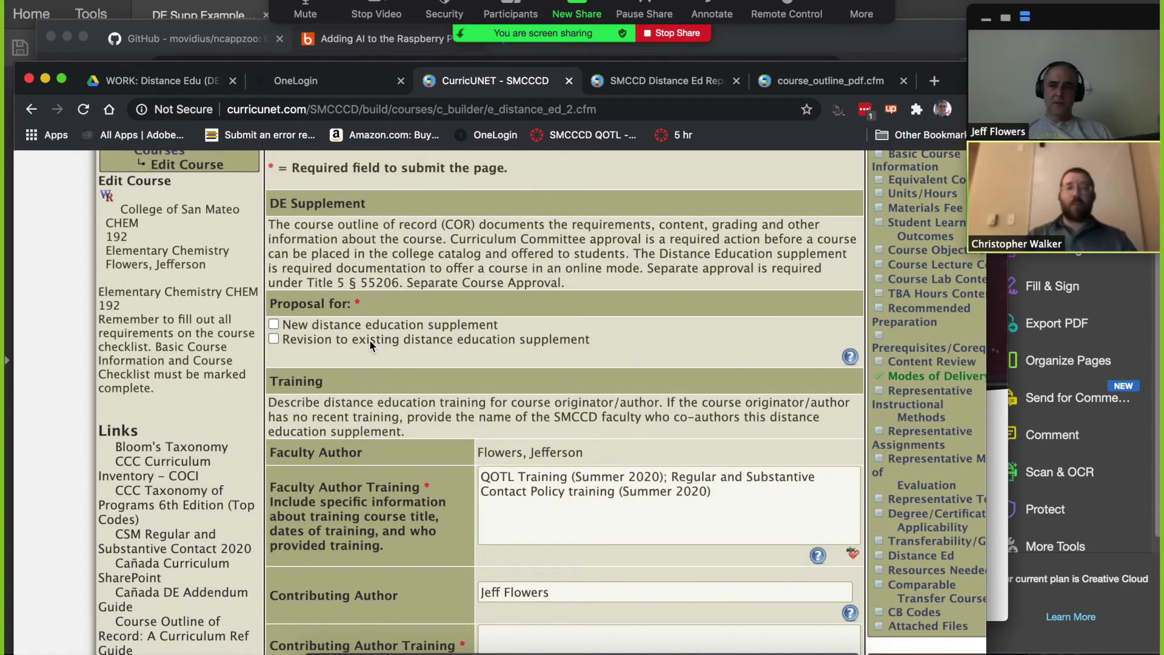
left_click(274, 326)
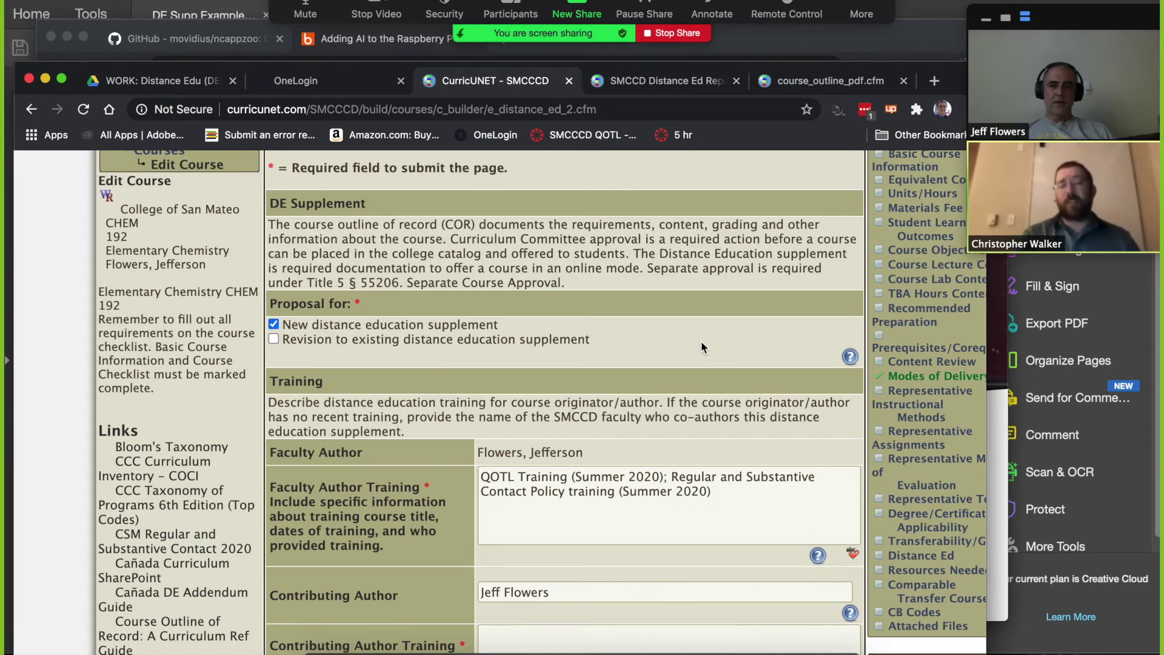
scroll(701, 343, "down", 20)
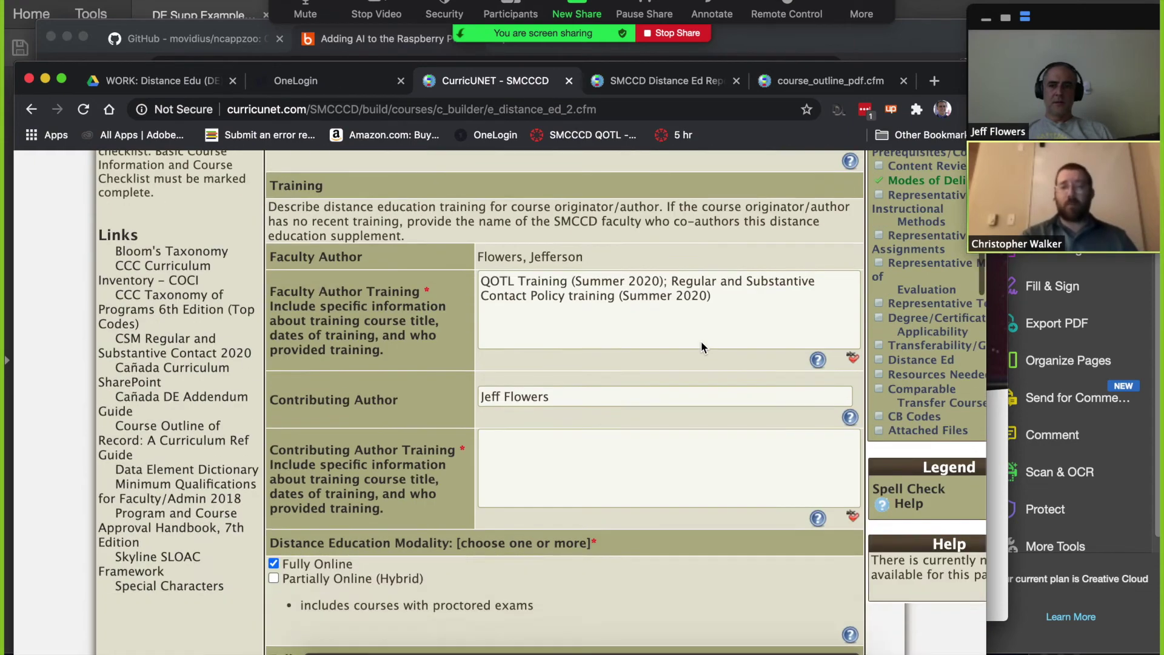
scroll(701, 342, "up", 3)
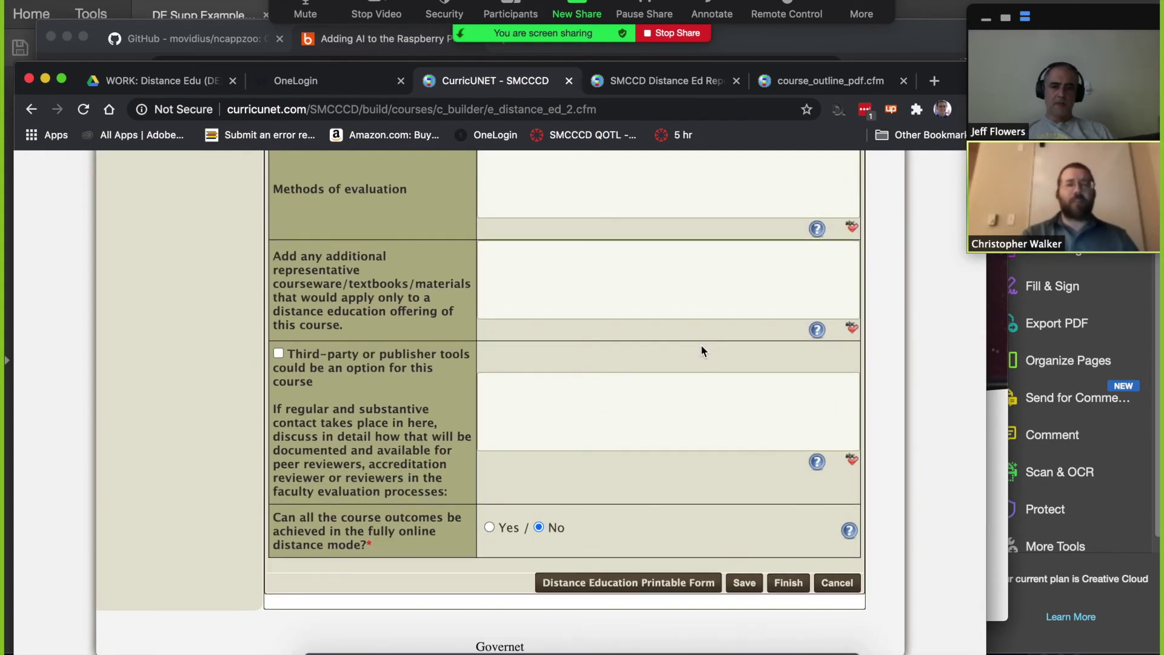
left_click(743, 583)
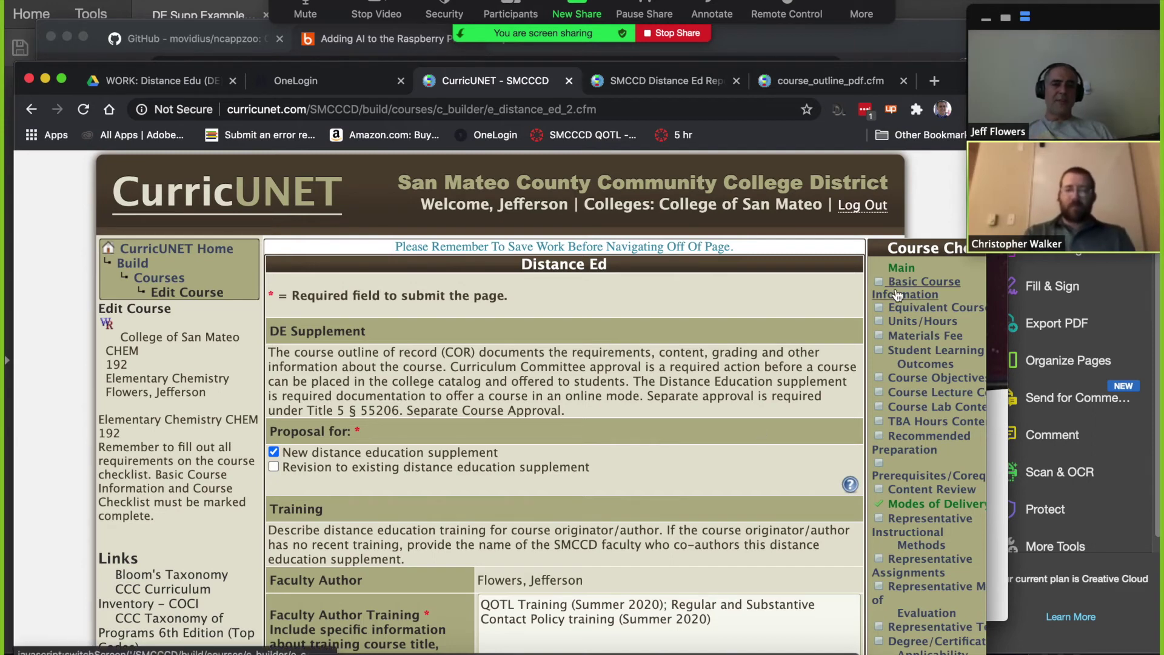
Step: Open CHEM 192's Basic Course Information, attempt Finish, then reopen it at Proposal Information
left_click(923, 288)
scroll(636, 367, "down", 20)
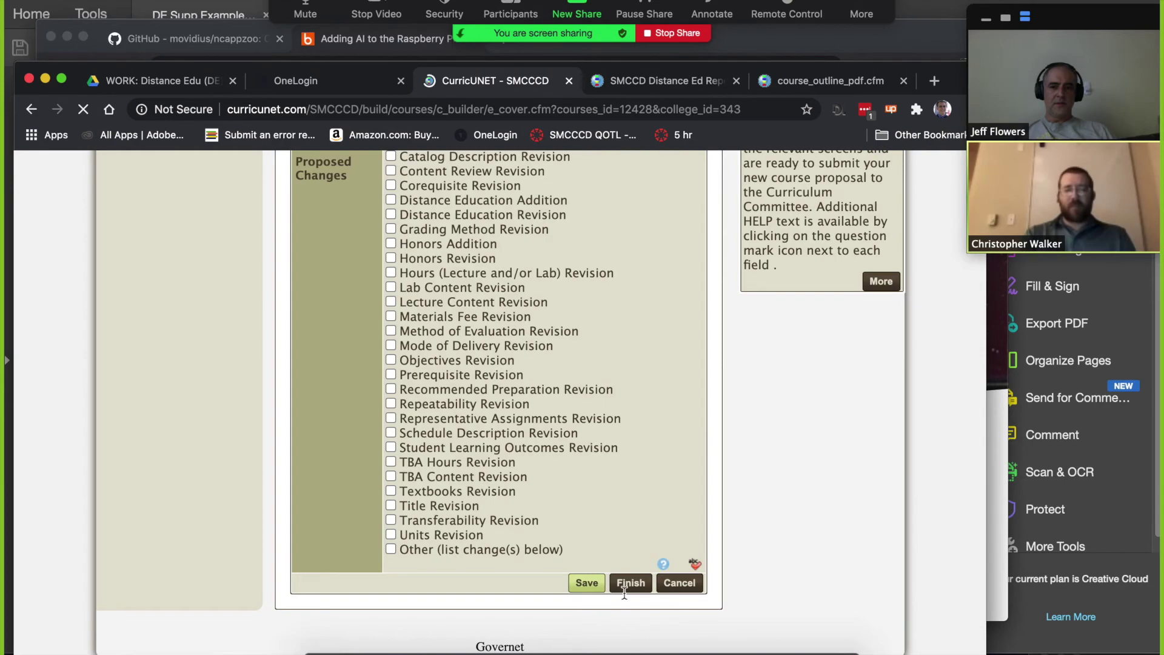
scroll(634, 585, "down", 2)
scroll(635, 586, "down", 10)
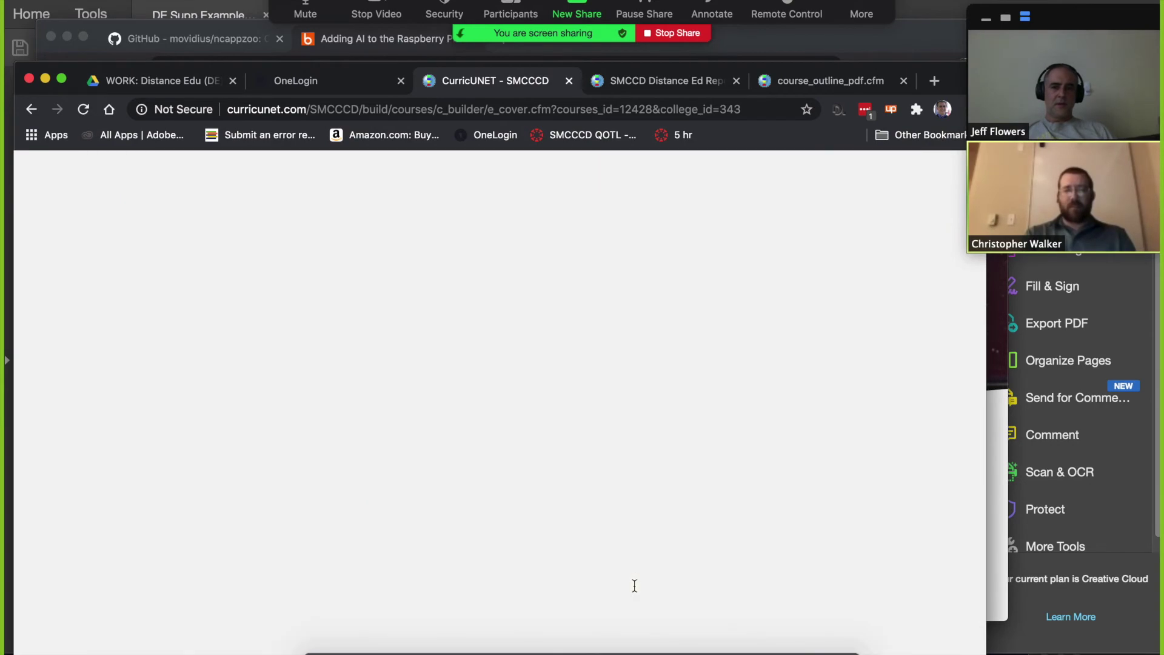
scroll(634, 584, "up", 3)
left_click(634, 585)
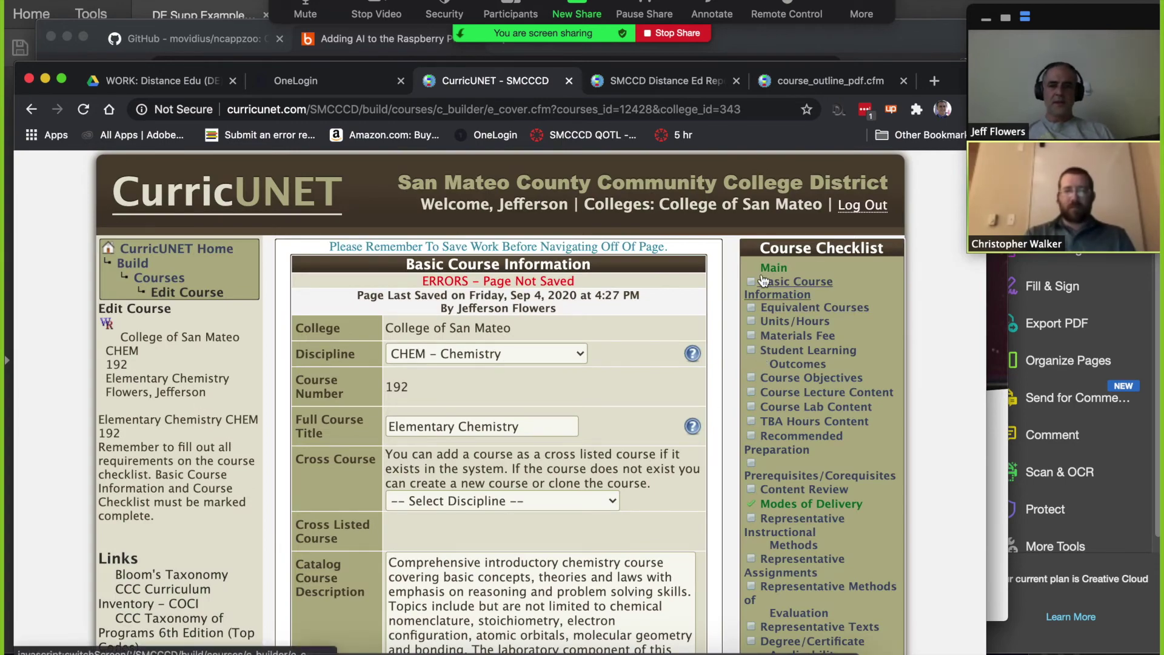
left_click(797, 294)
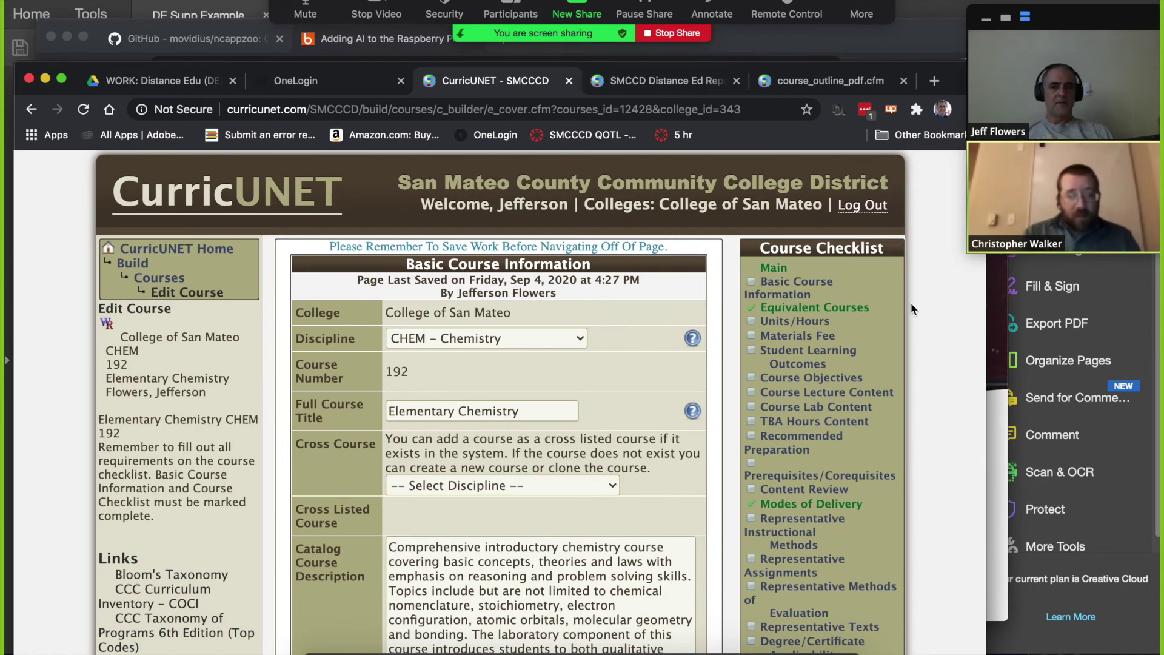
scroll(910, 304, "down", 6)
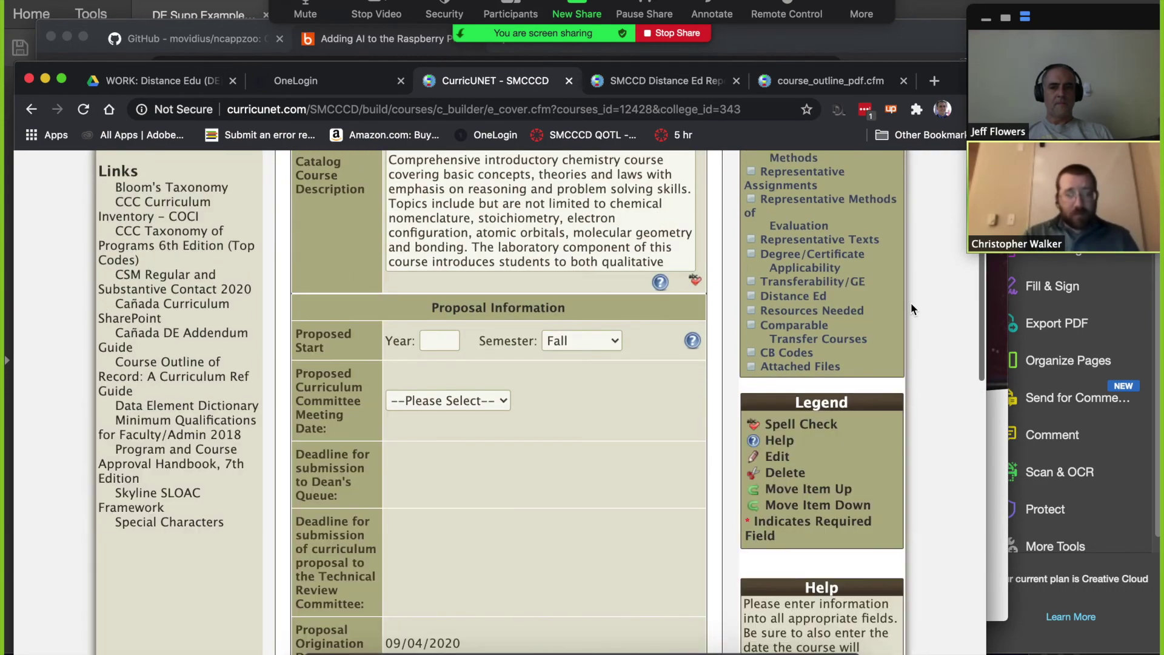
Step: Set the proposed start year to 2021 and the committee meeting date to 09/24/2020
left_click(452, 340)
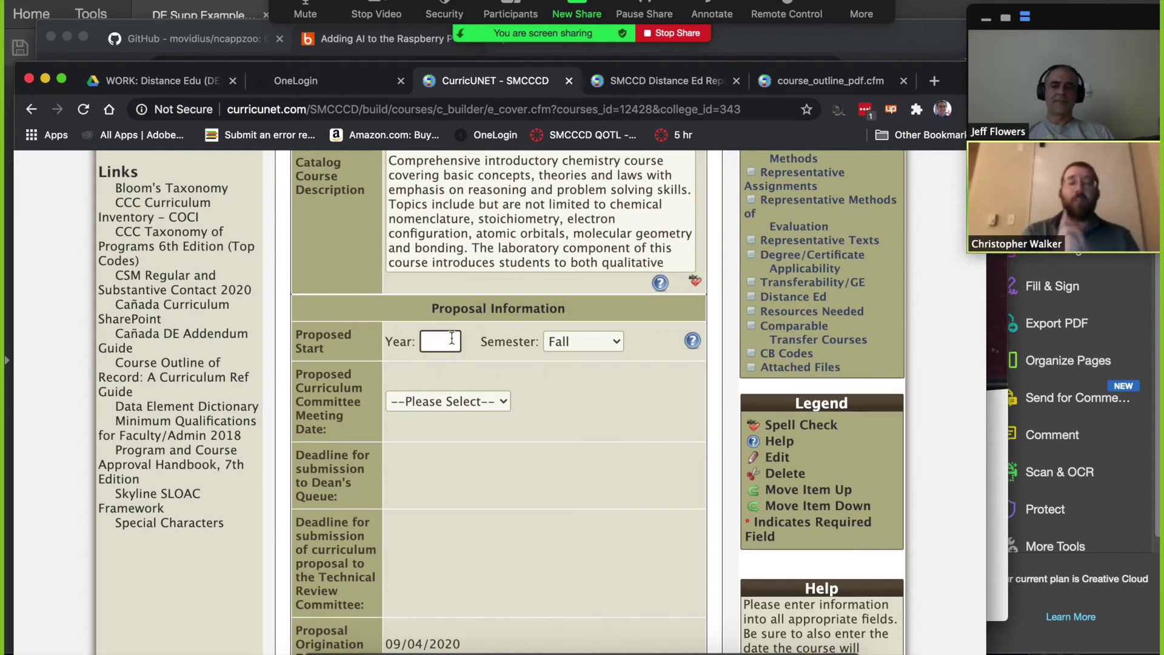
type("2021")
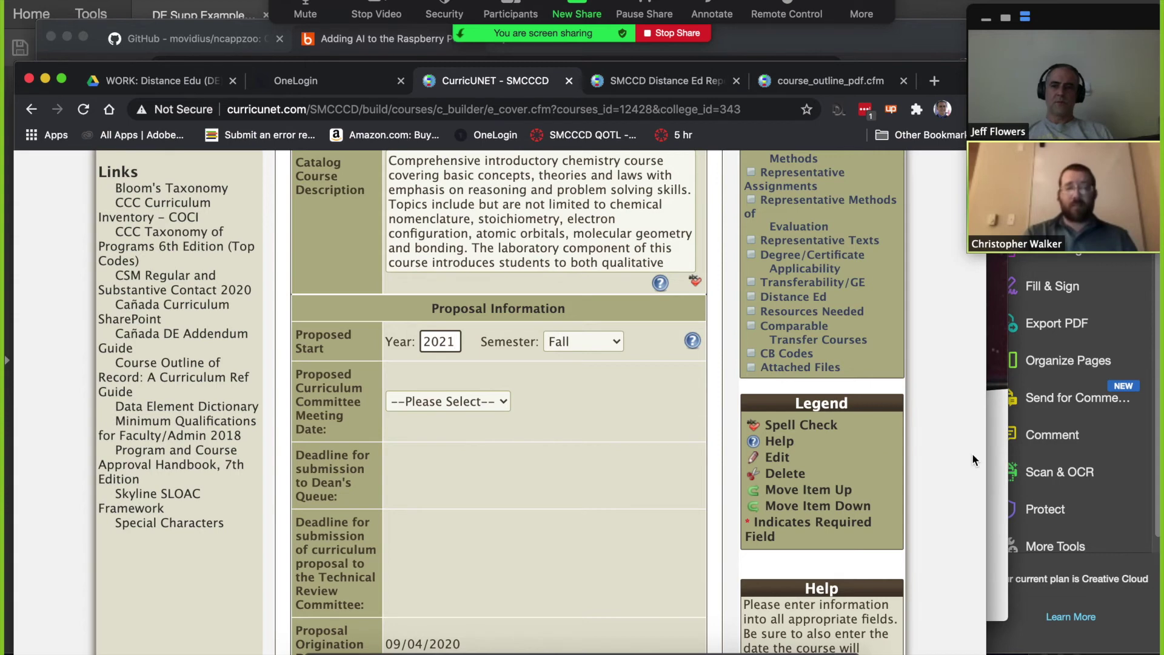
left_click(483, 408)
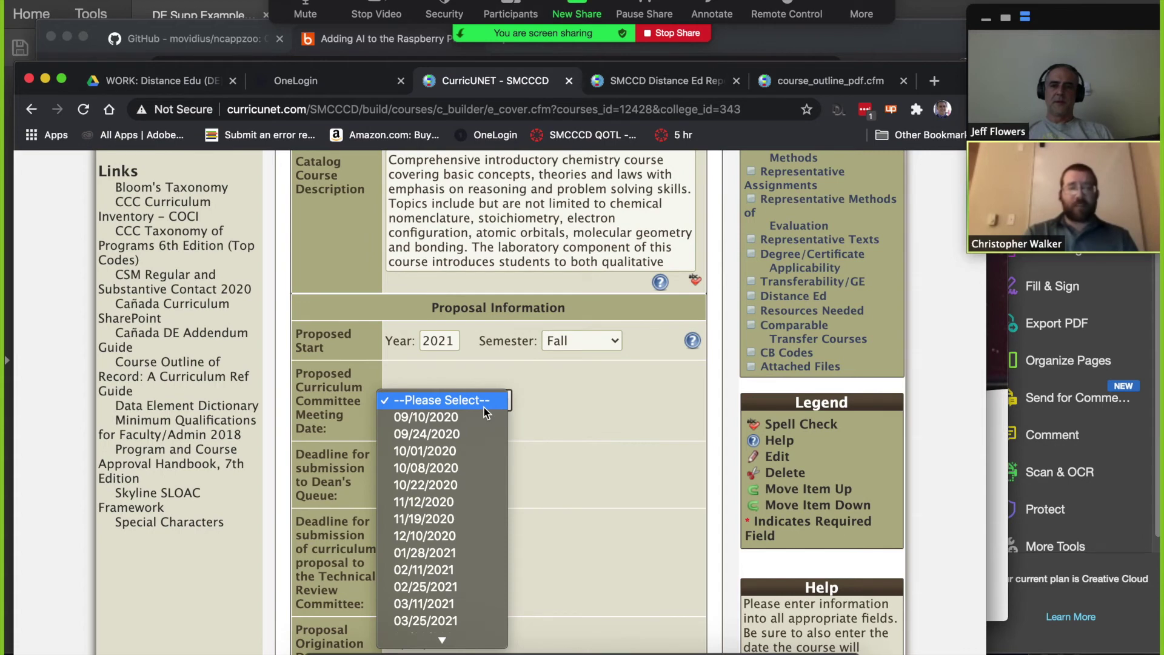
left_click(461, 439)
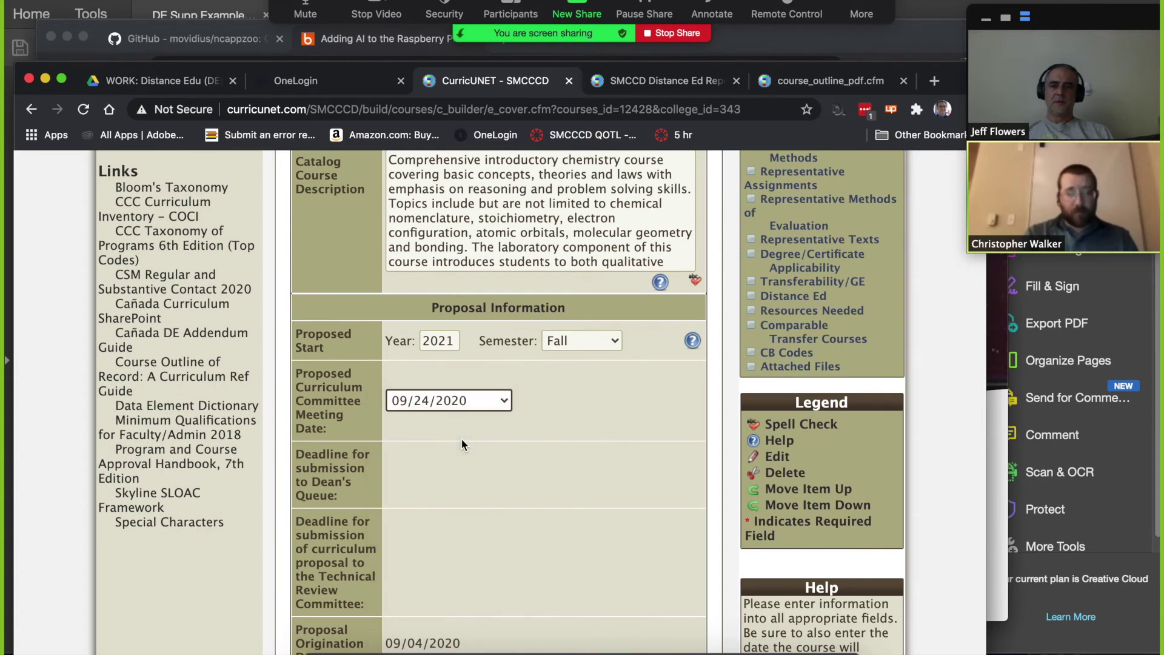
Step: Save the proposal information, attempt Finish, and locate the empty course rationale field
scroll(909, 450, "down", 10)
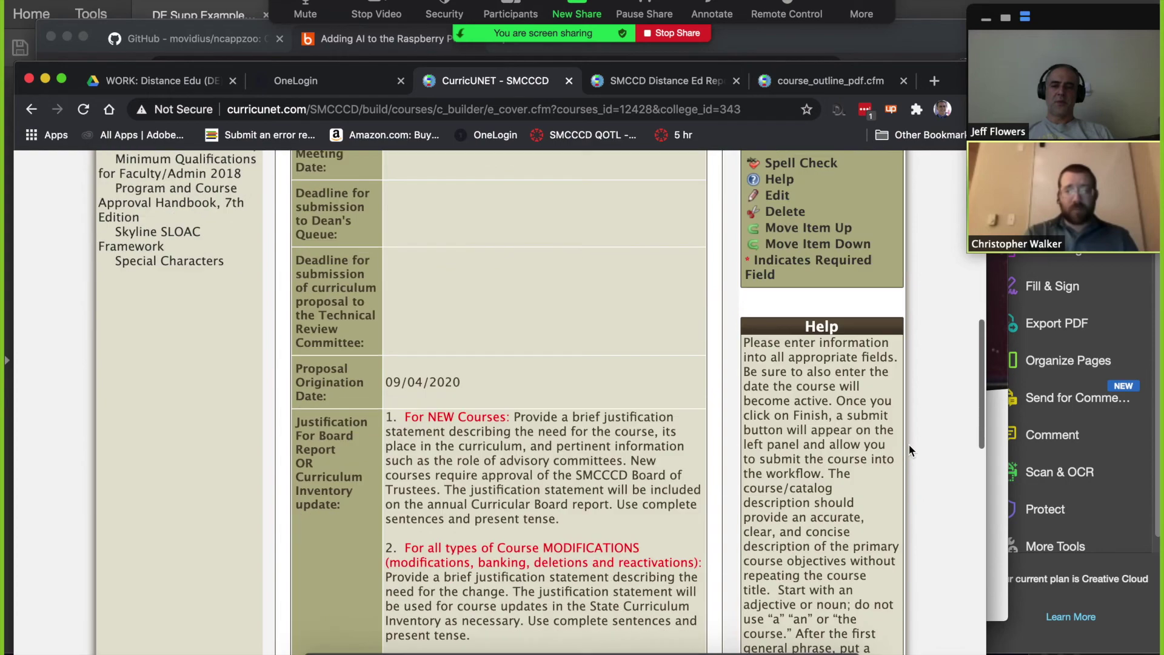
scroll(909, 450, "down", 6)
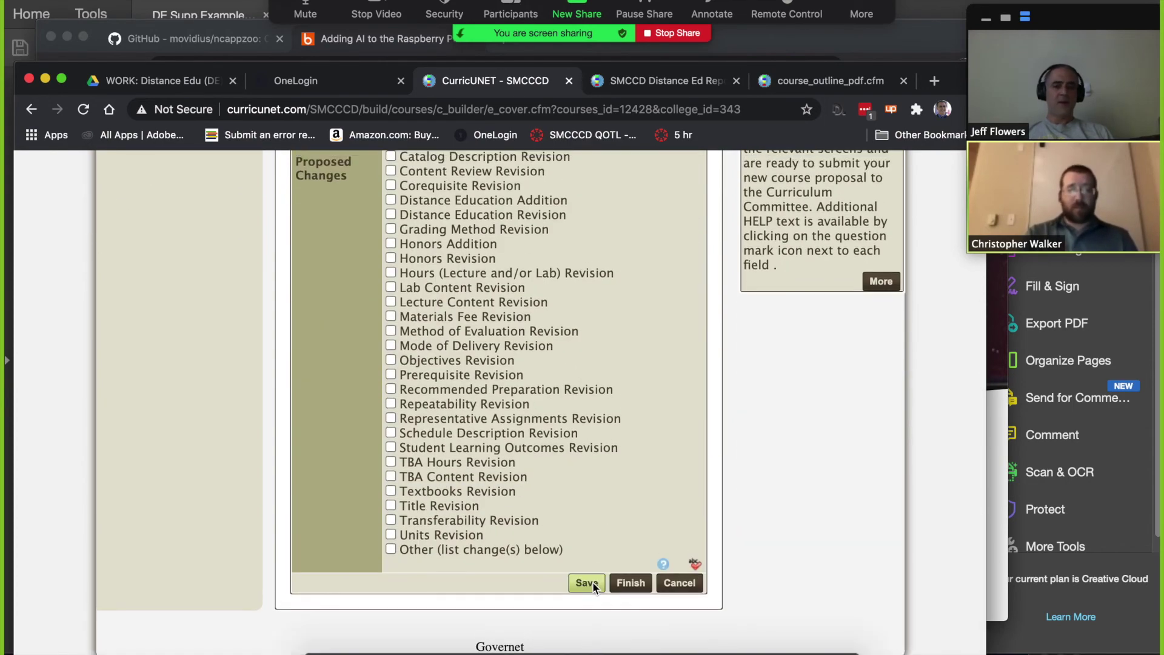
left_click(593, 583)
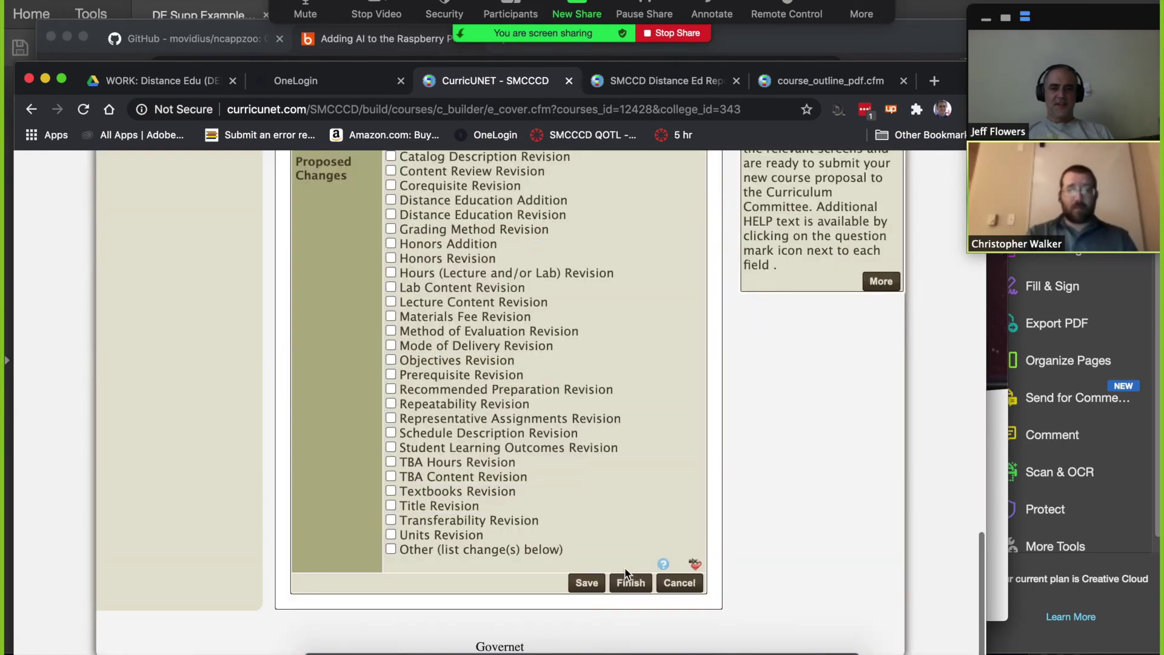
left_click(617, 585)
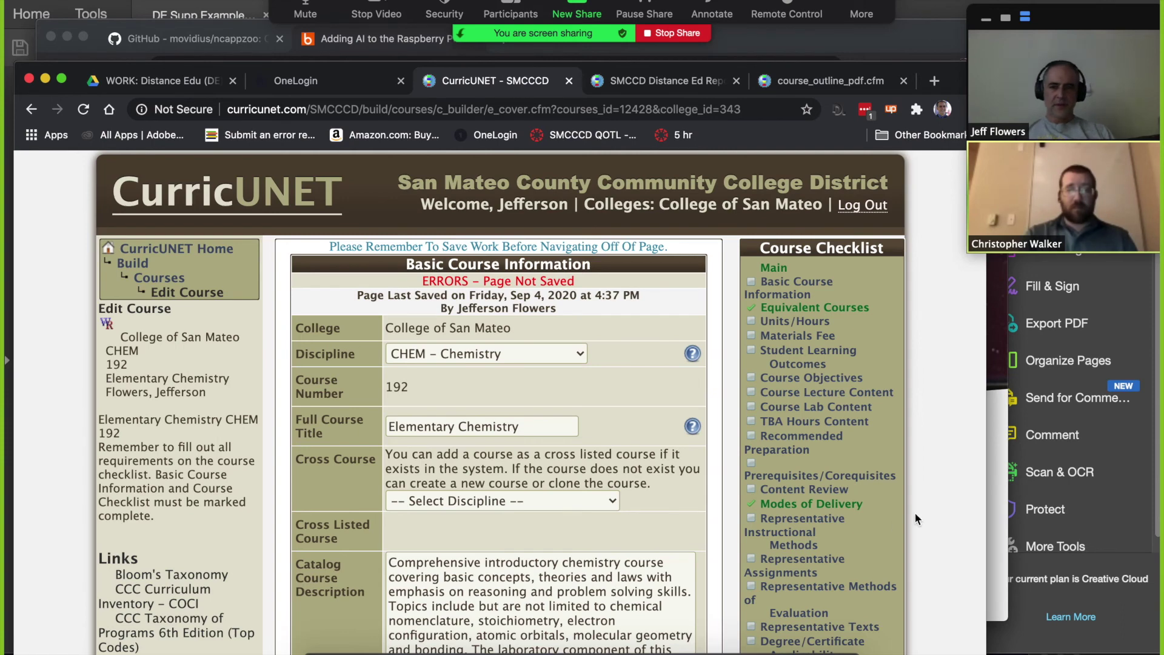
scroll(946, 461, "down", 2)
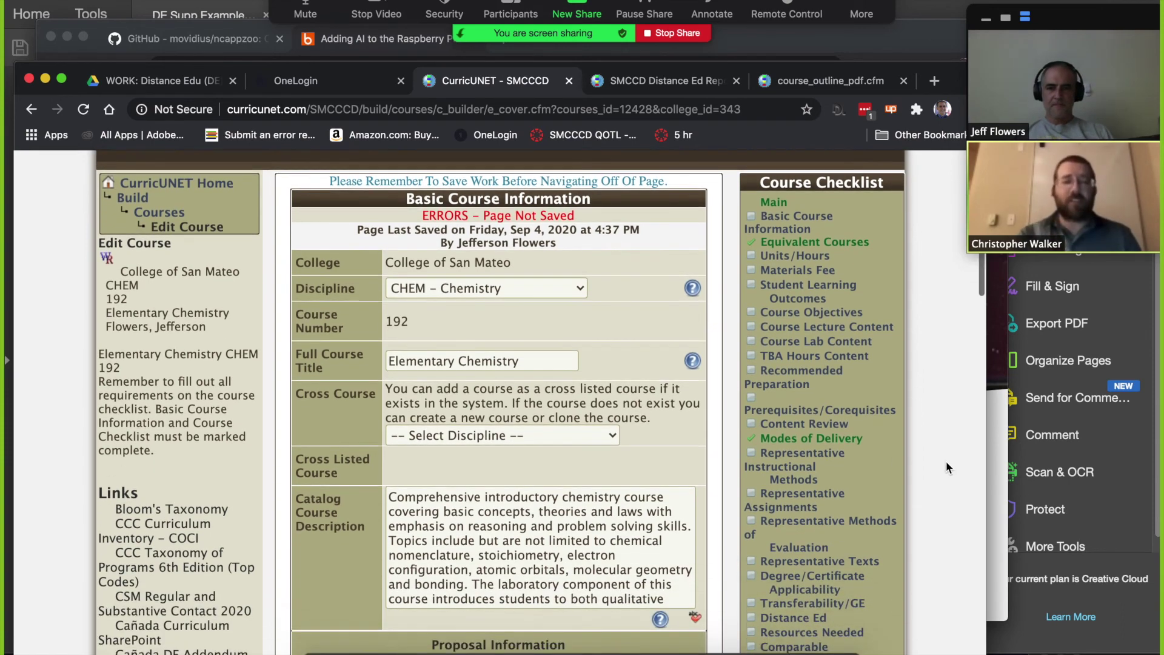
scroll(946, 461, "down", 10)
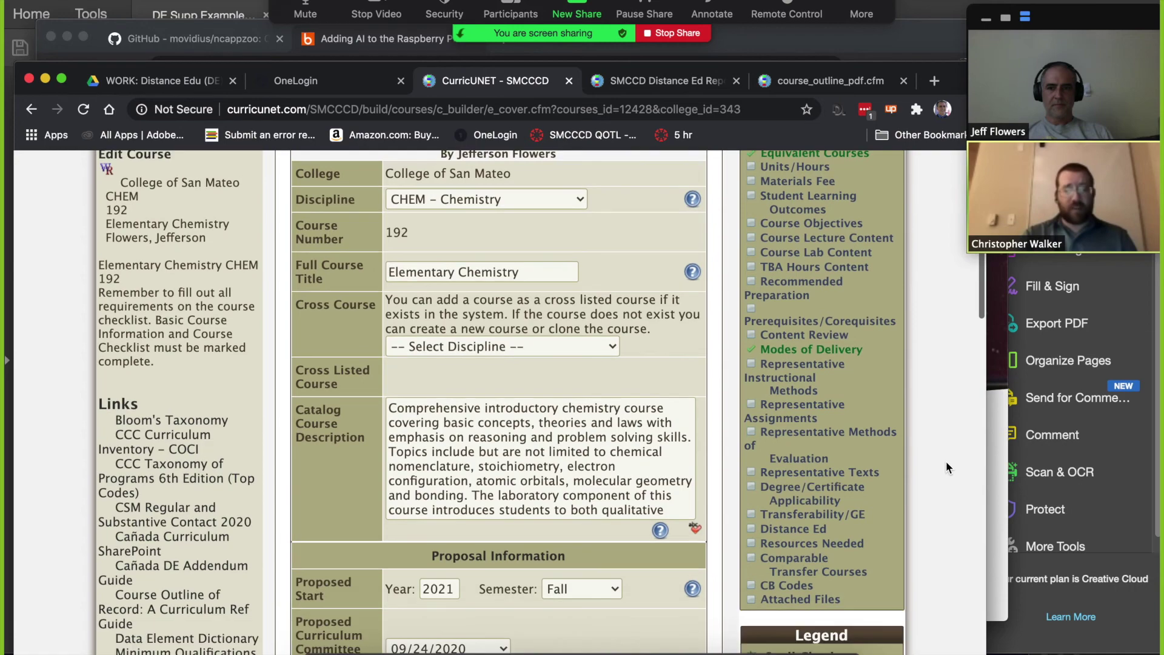
scroll(946, 463, "down", 8)
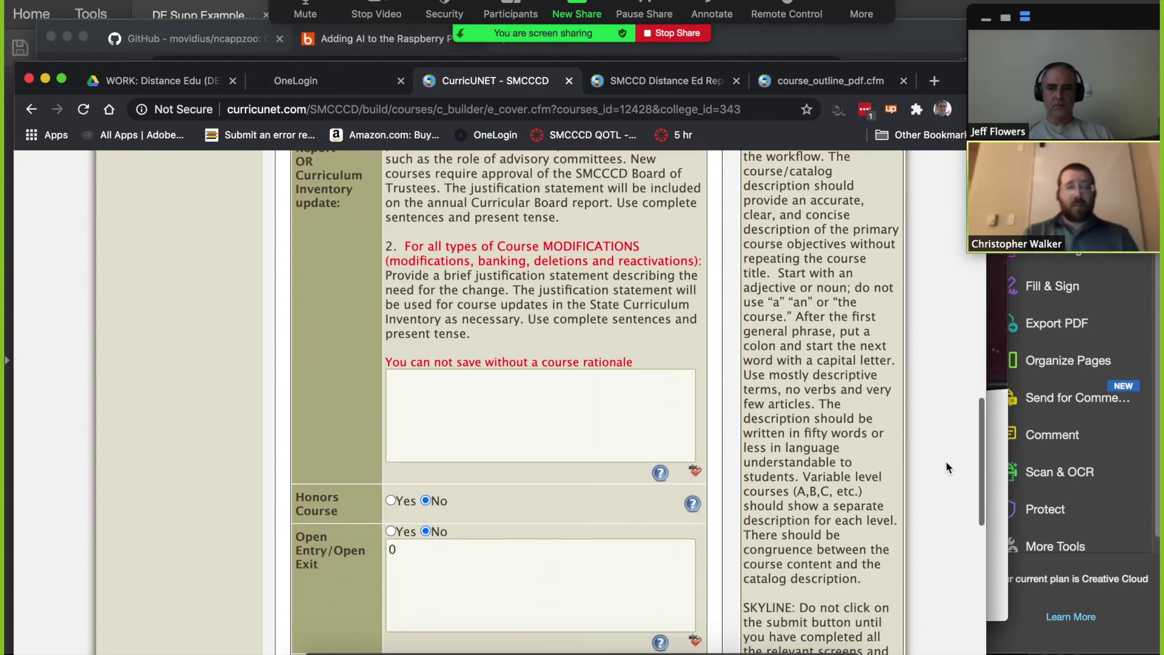
Step: Enter 'New DE Supplement.' as the course rationale and save Basic Course Information
left_click(480, 404)
type("A")
key("BackSpace")
type("New DE Supplement")
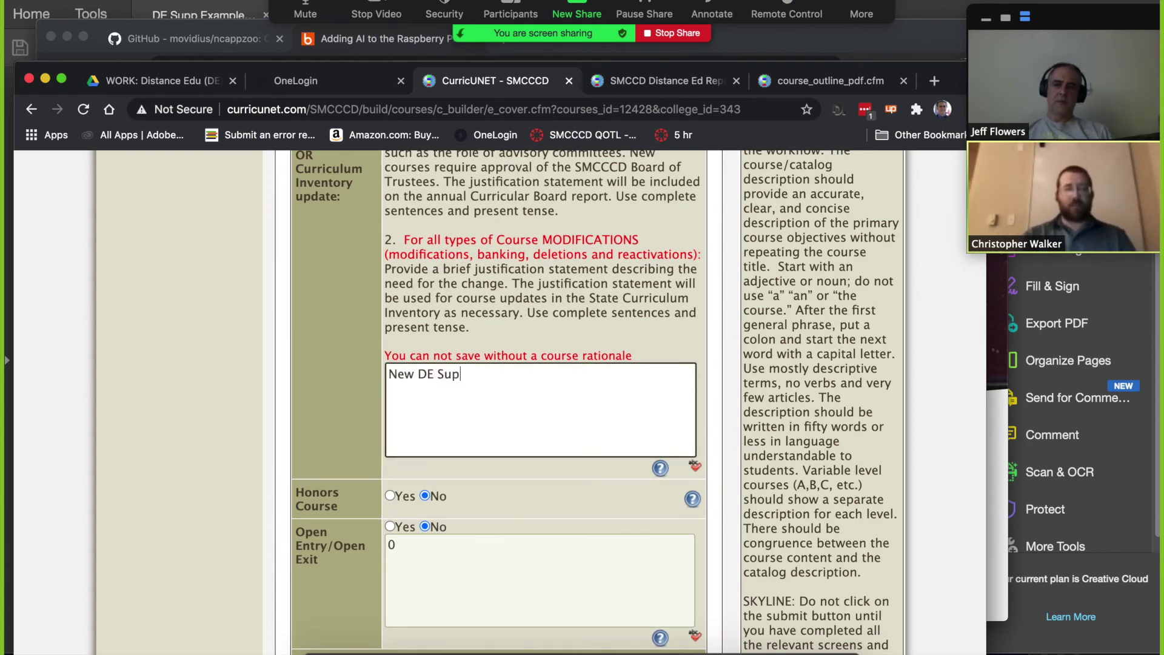
key("BackSpace")
type(".")
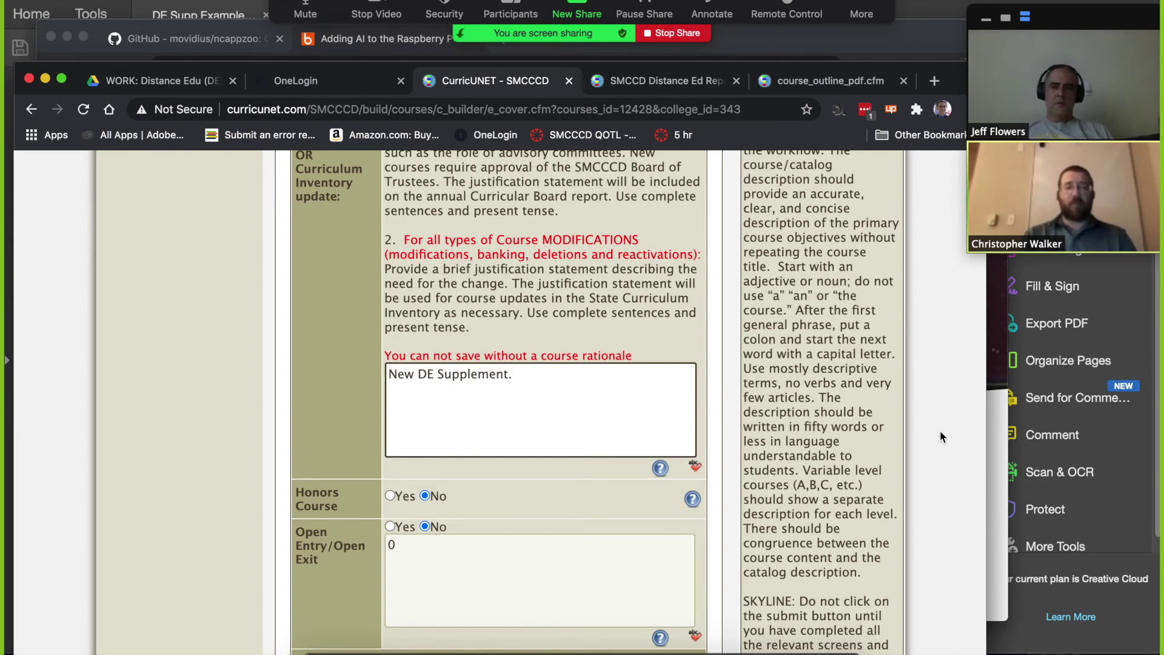
scroll(940, 431, "down", 1)
scroll(940, 430, "up", 6)
scroll(940, 431, "up", 6)
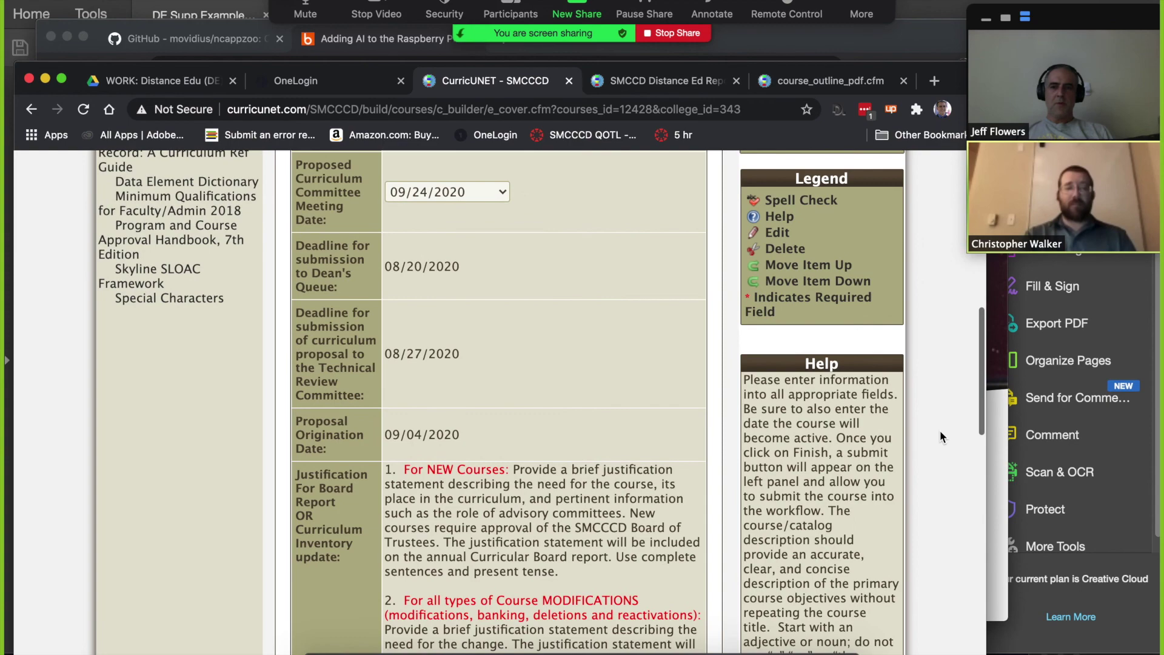
scroll(940, 430, "down", 15)
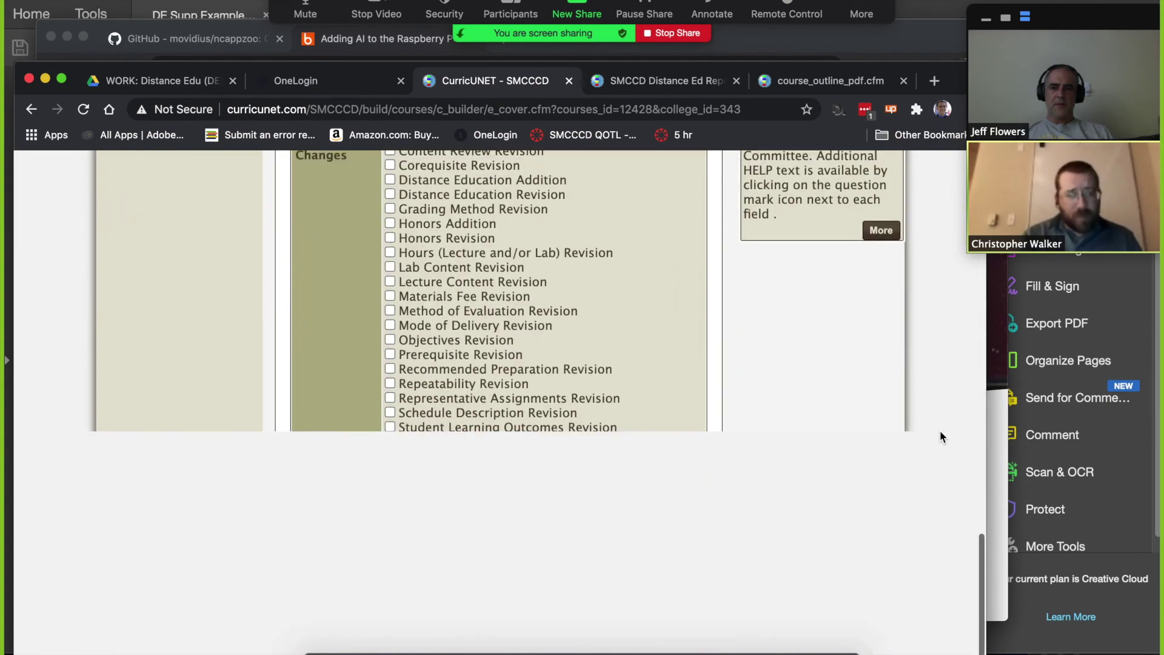
scroll(939, 431, "up", 1)
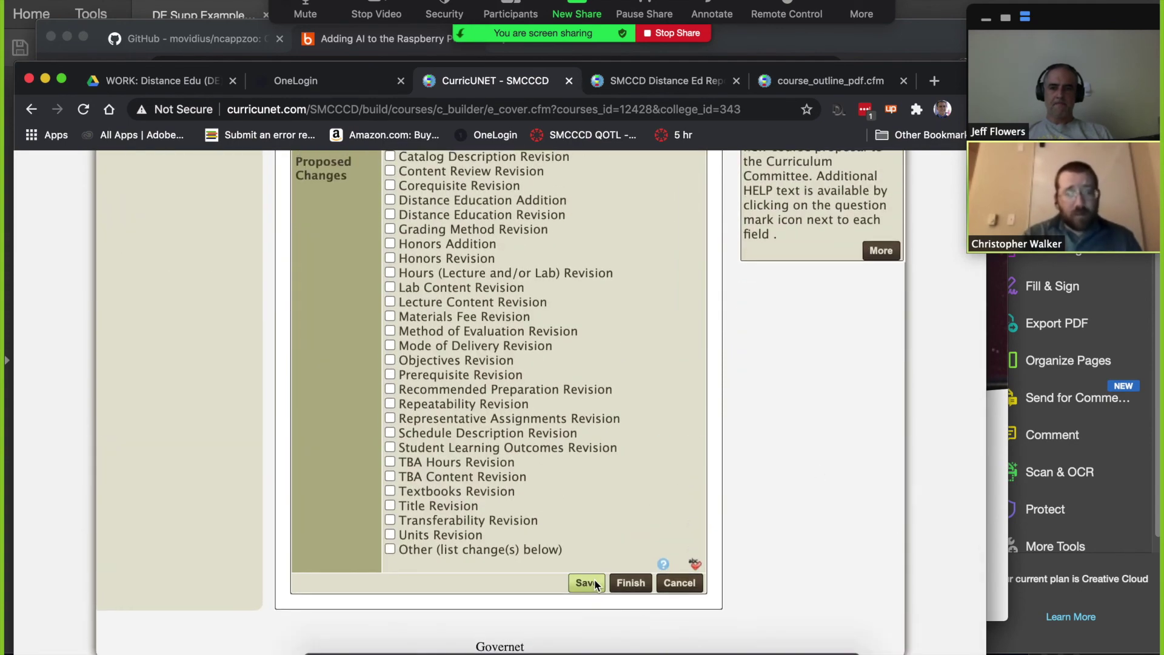
left_click(596, 583)
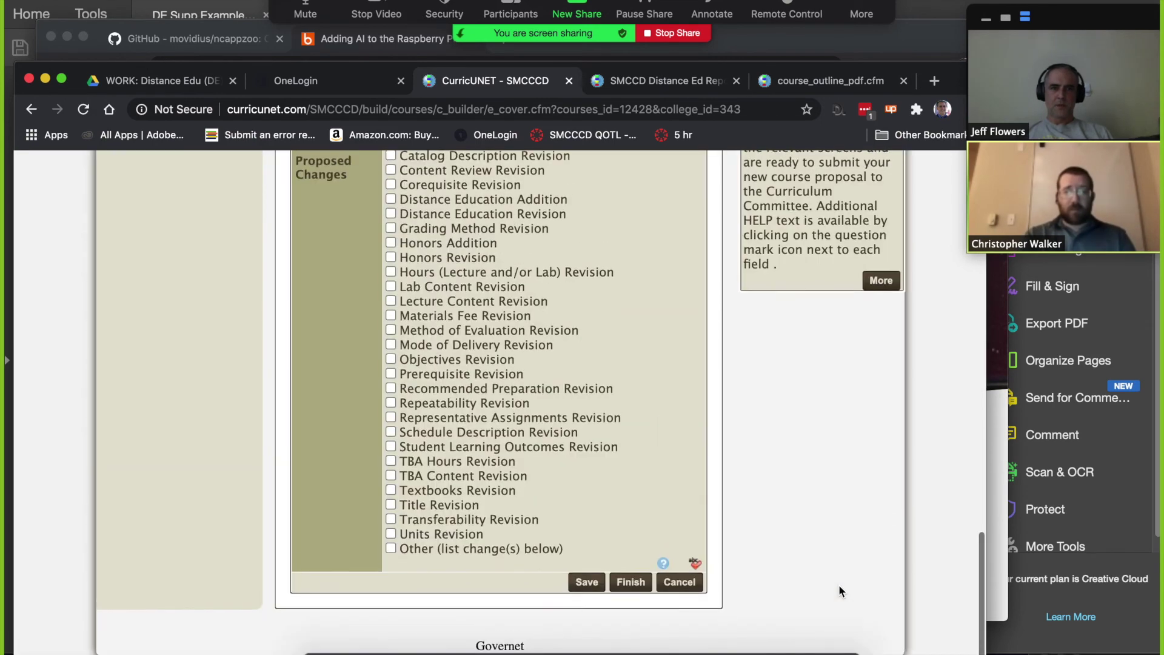
Step: Finish the Basic Course Information so Submit appears, then stop the Zoom screen share
left_click(630, 582)
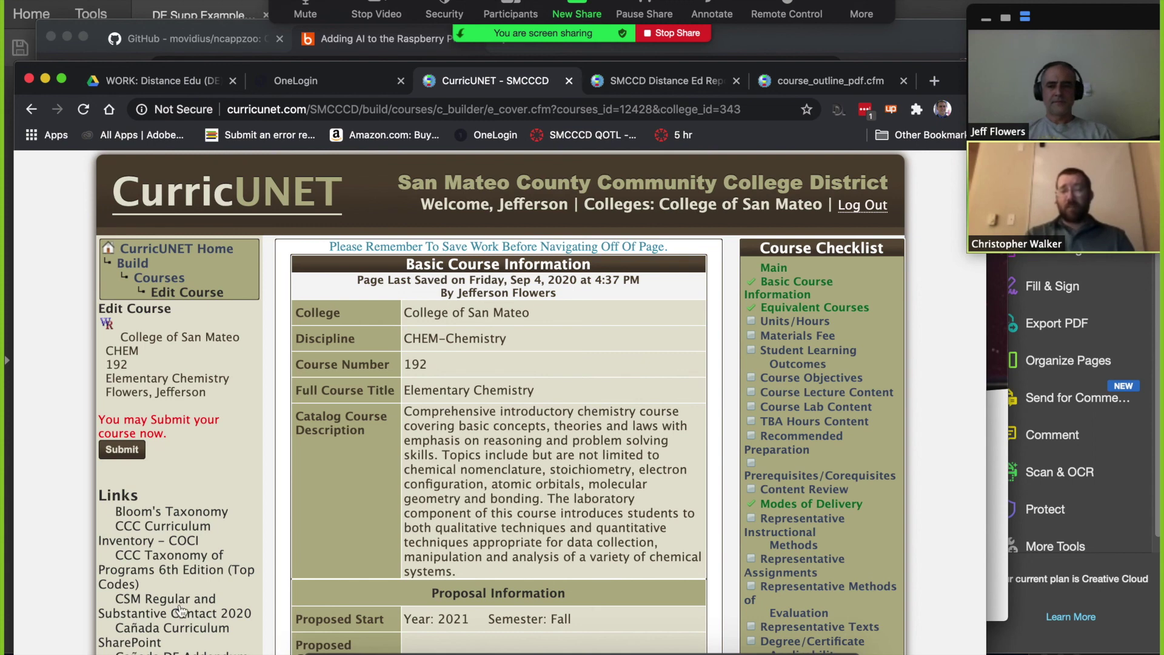
left_click(682, 36)
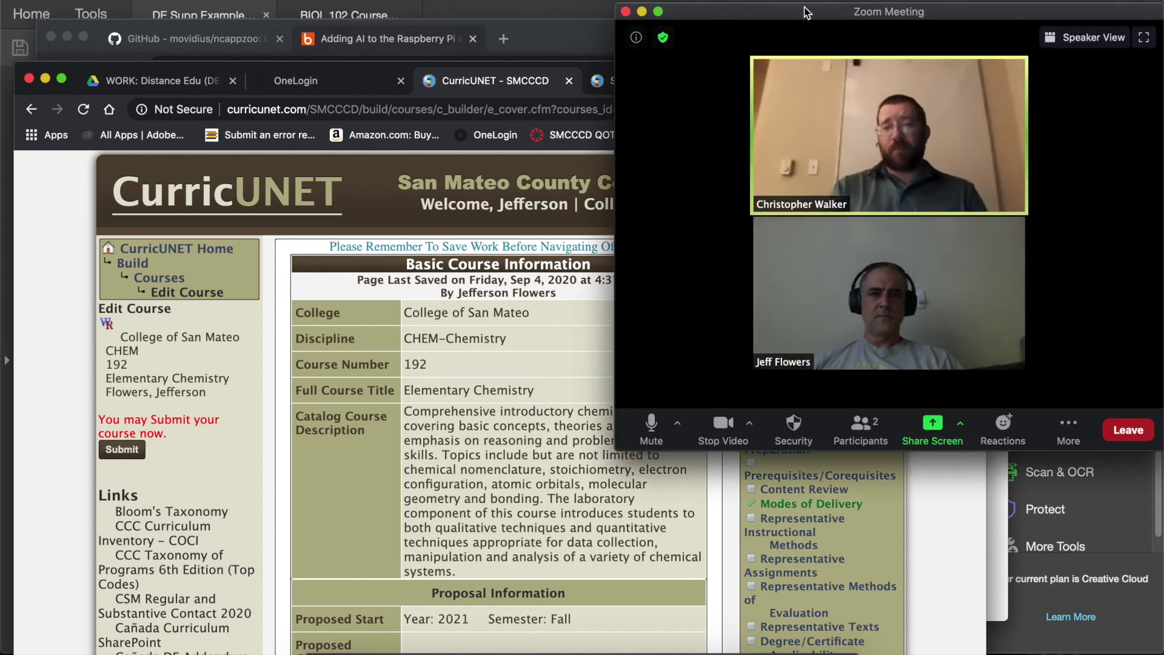
left_click_drag(828, 24, 460, 38)
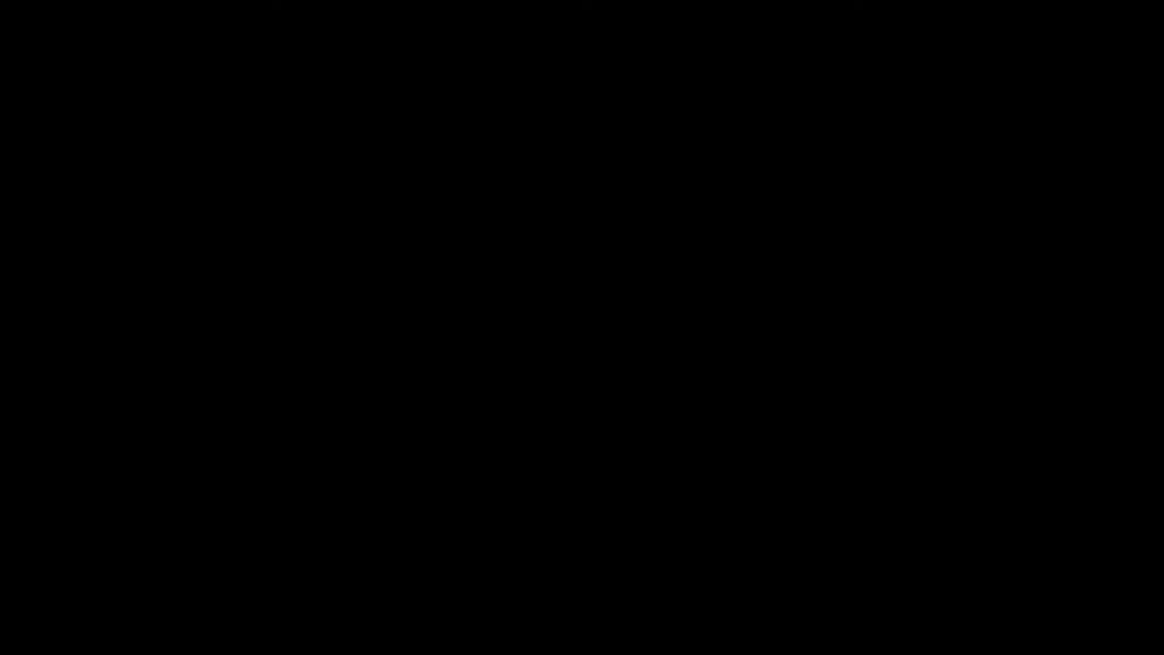